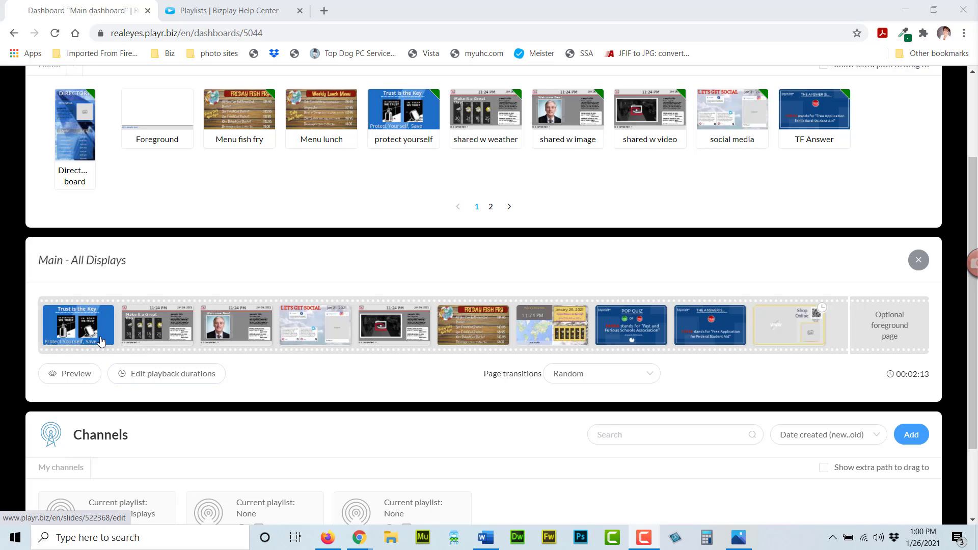
- Open the settings of the "protect yourself" page in the Main - All Displays playlist and enable limiting its moments of playback
left_click(91, 329)
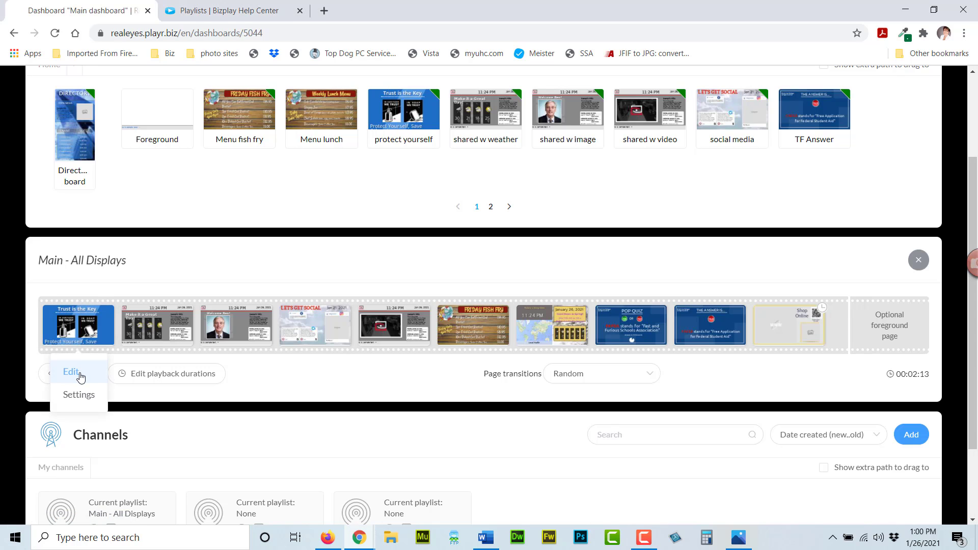
left_click_drag(81, 377, 85, 400)
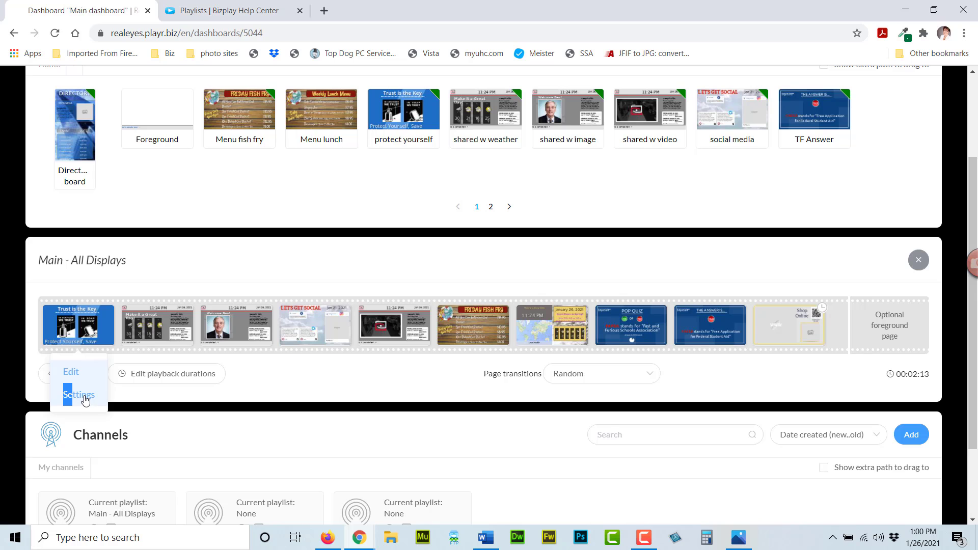
left_click(85, 400)
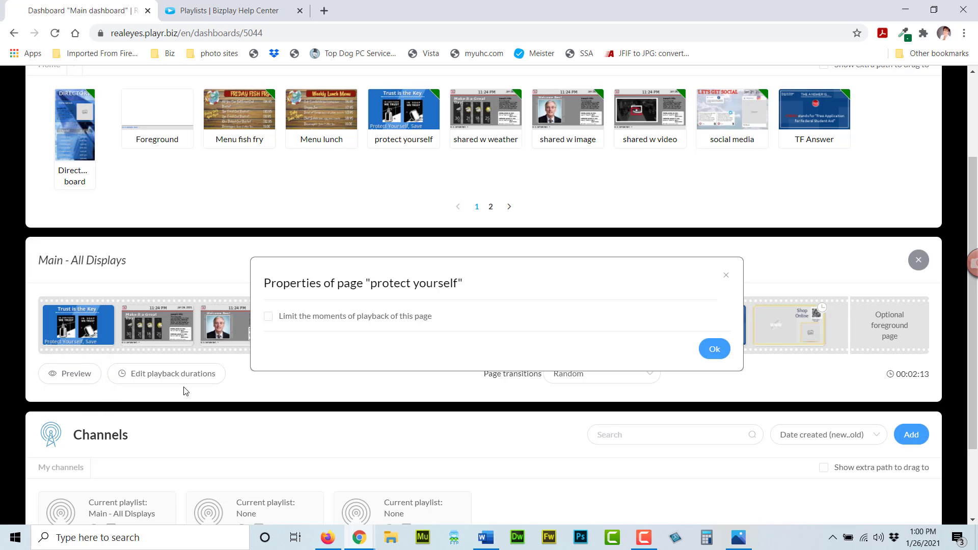
left_click_drag(517, 266, 499, 259)
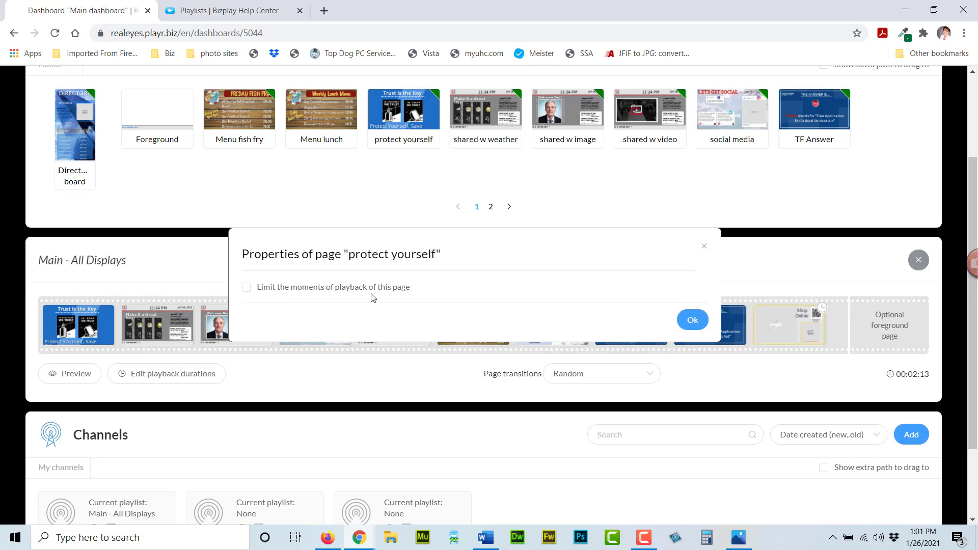
left_click(246, 287)
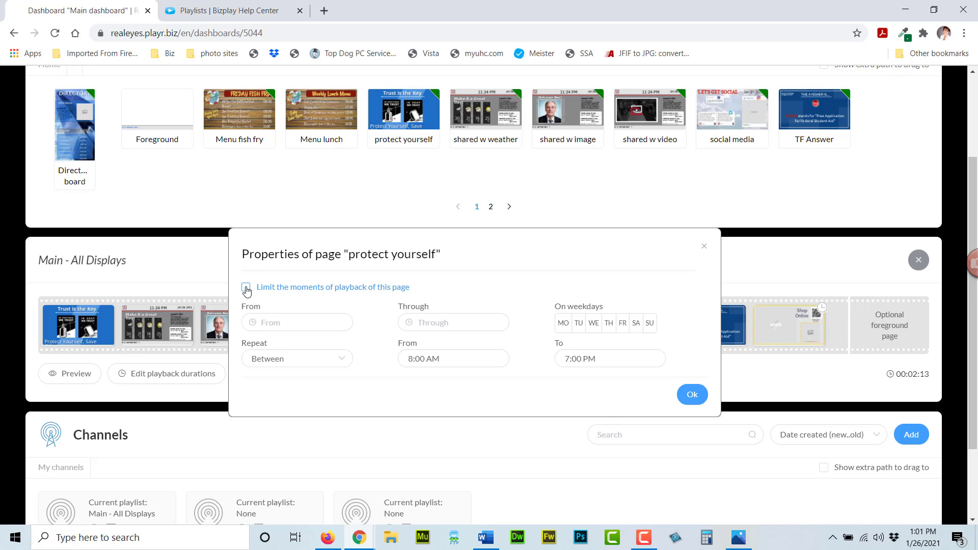
left_click_drag(548, 255, 585, 178)
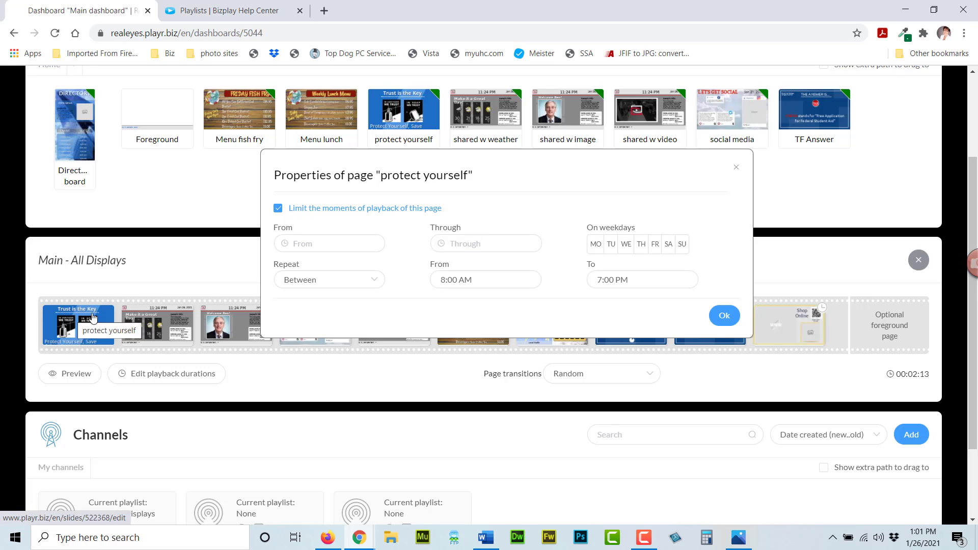
- Restrict the "protect yourself" page to Monday through Friday and confirm its properties
left_click(594, 245)
left_click(611, 245)
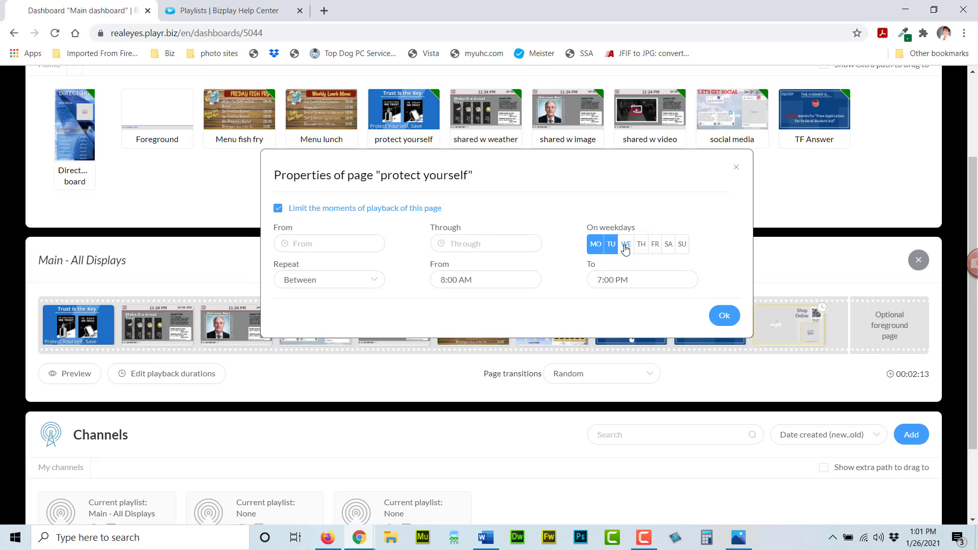
left_click(625, 244)
left_click(641, 245)
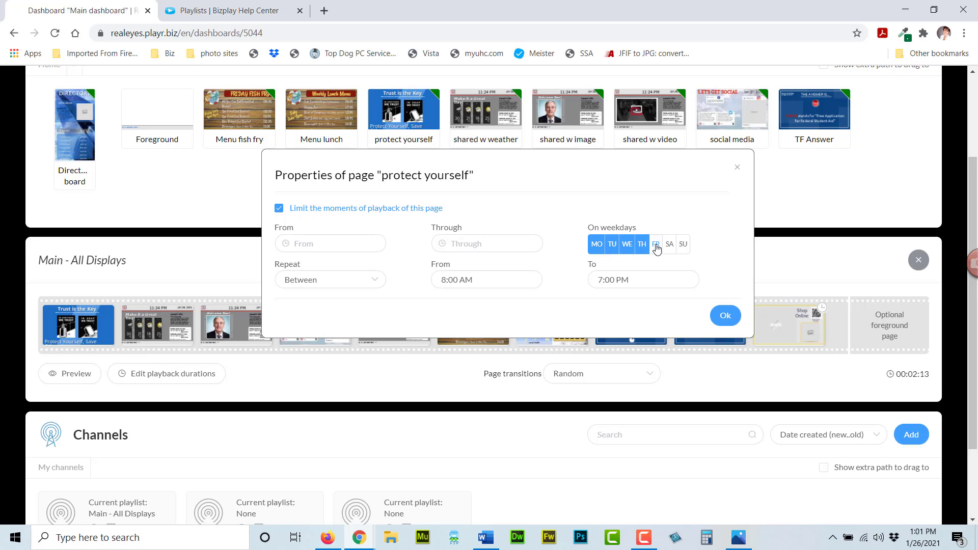
left_click(656, 245)
left_click(726, 317)
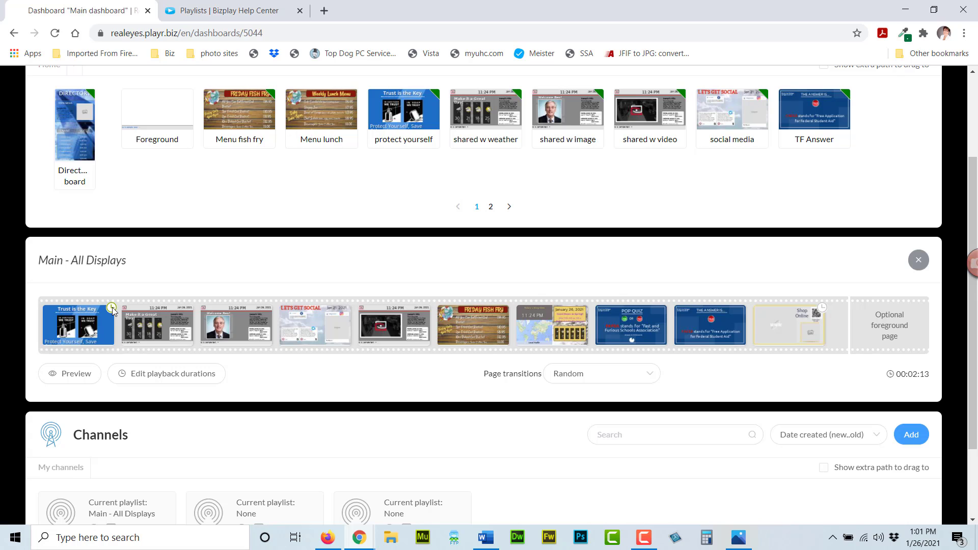
mouse_move(113, 310)
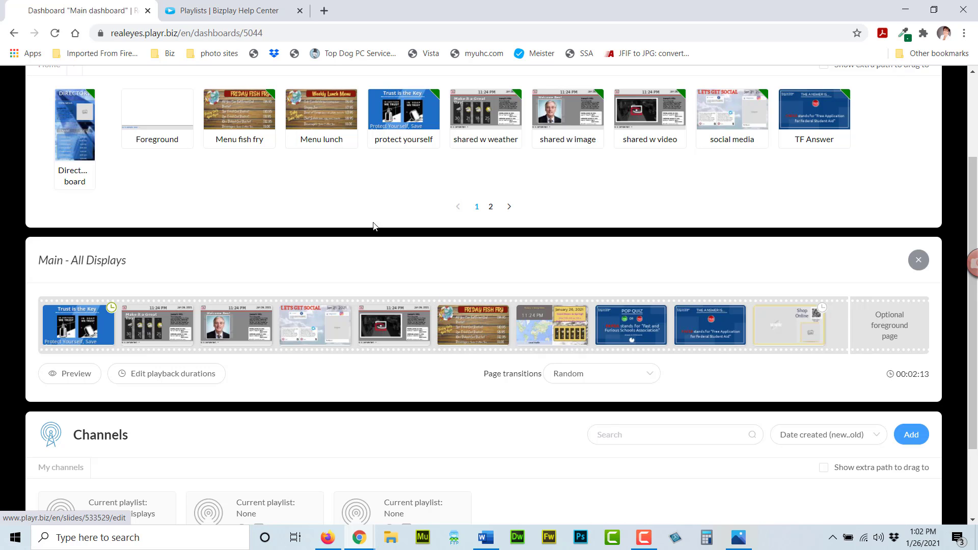
- Insert the "Menu lunch" page before "Menu fish fry" in the playlist and enable limiting its moments of playback
left_click_drag(326, 109, 458, 337)
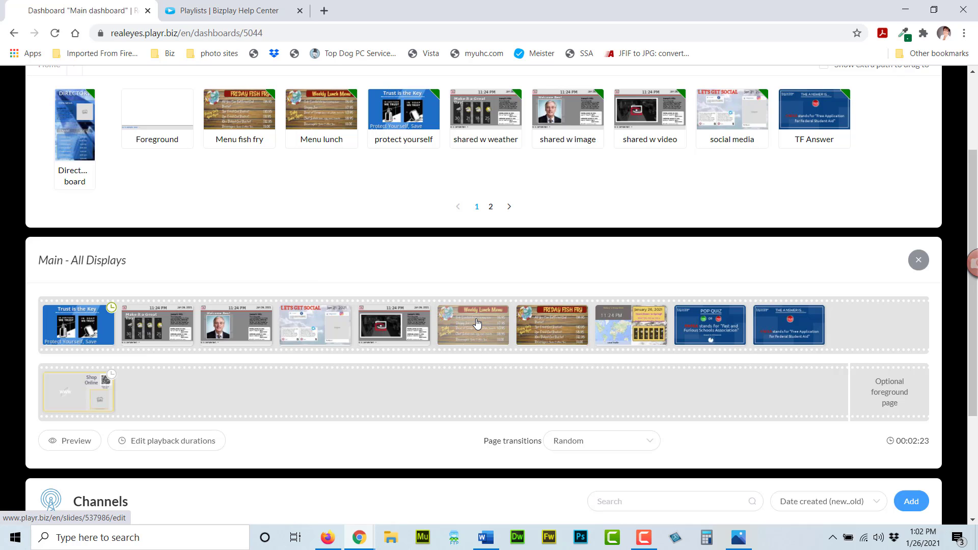
left_click(476, 326)
left_click(473, 395)
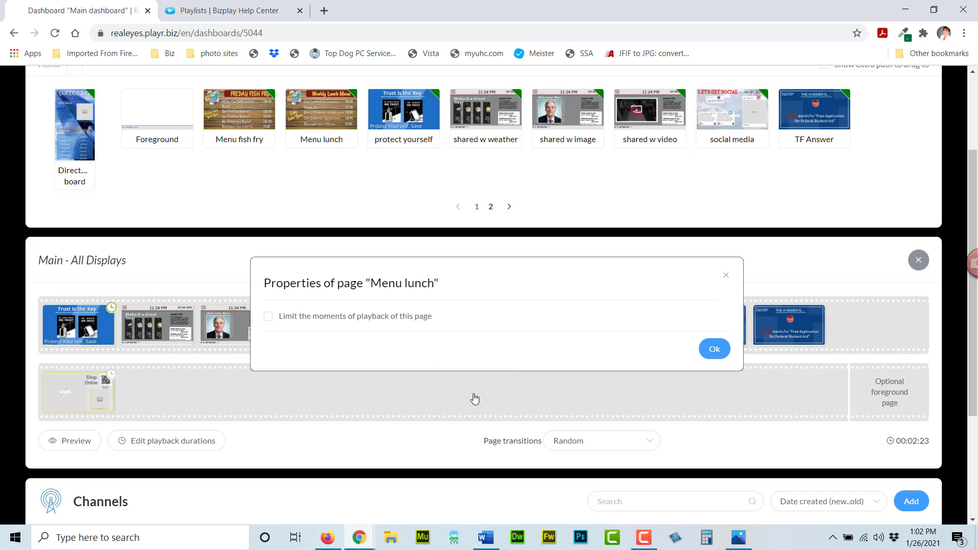
left_click(268, 317)
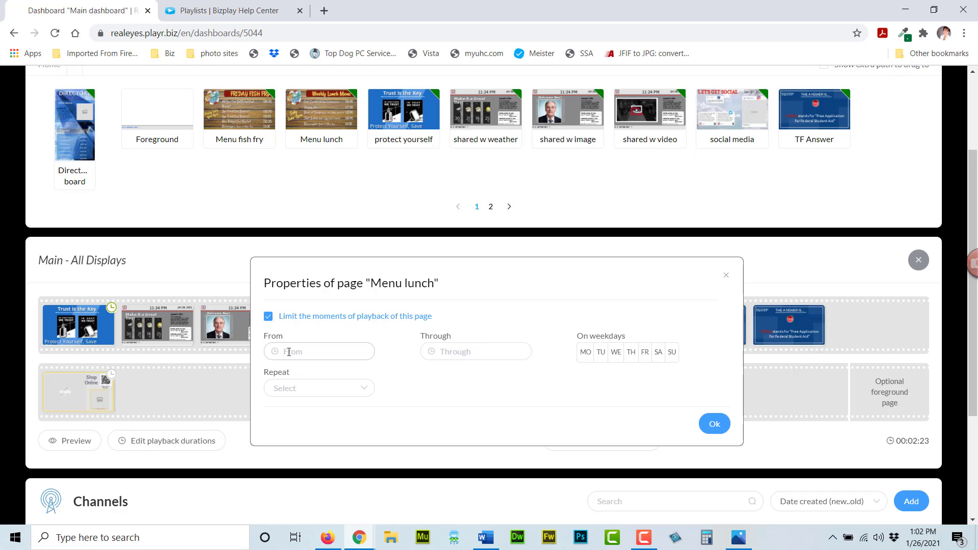
- Select Monday through Friday as the playback weekdays for the "Menu lunch" page
left_click(586, 352)
left_click(602, 352)
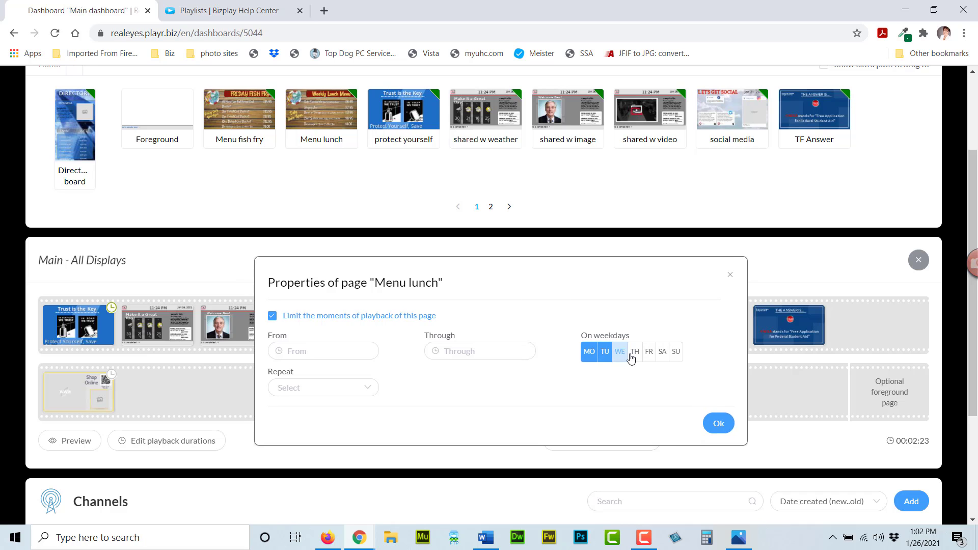
left_click(618, 352)
left_click(636, 353)
left_click(650, 351)
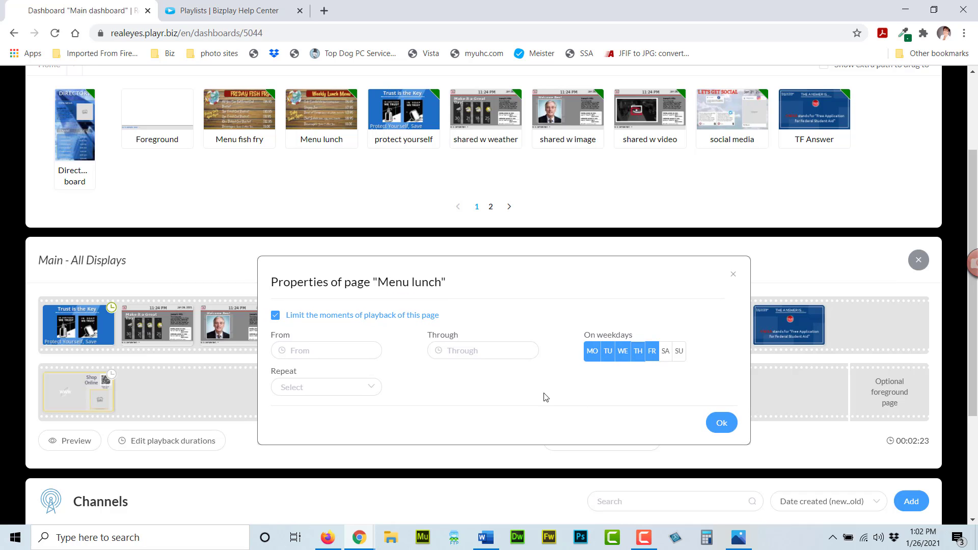
- Set the "Menu lunch" page to repeat between 11:00 AM and 3:00 PM and confirm its properties
left_click(369, 389)
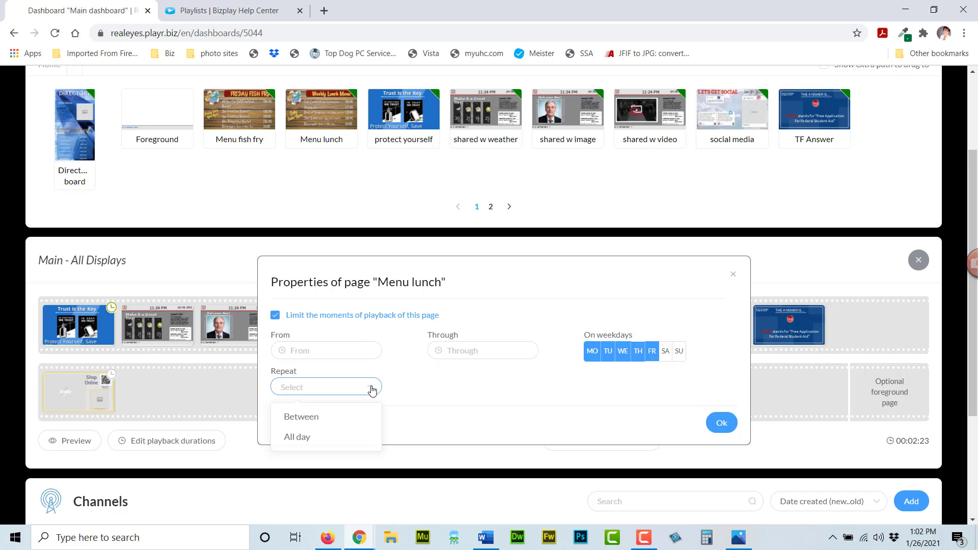
left_click(324, 426)
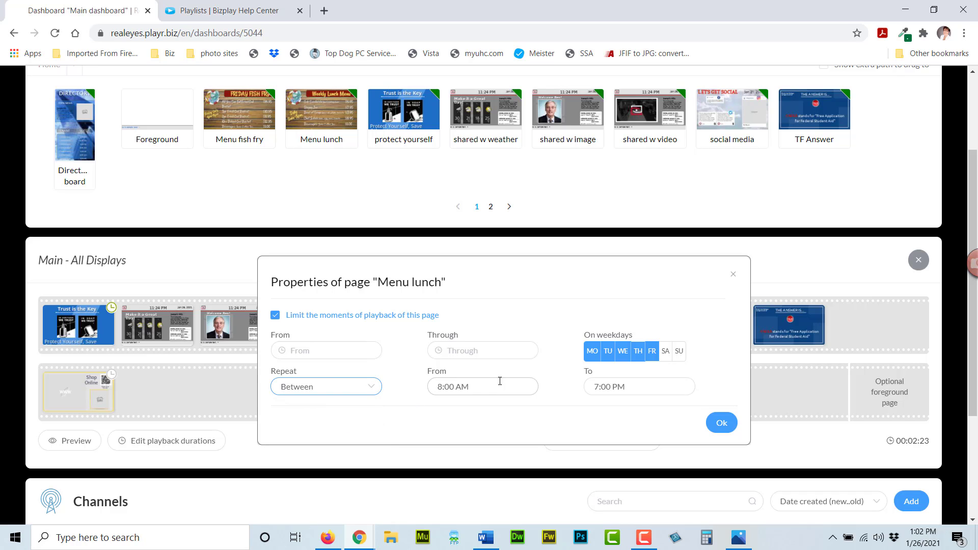
left_click(439, 387)
key("Delete")
type("11")
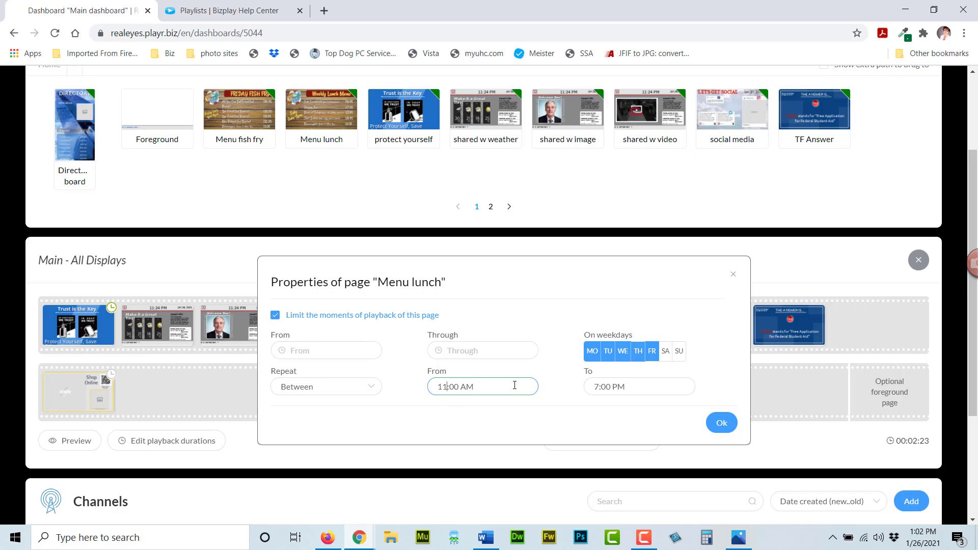
left_click(594, 387)
key("shift+Right")
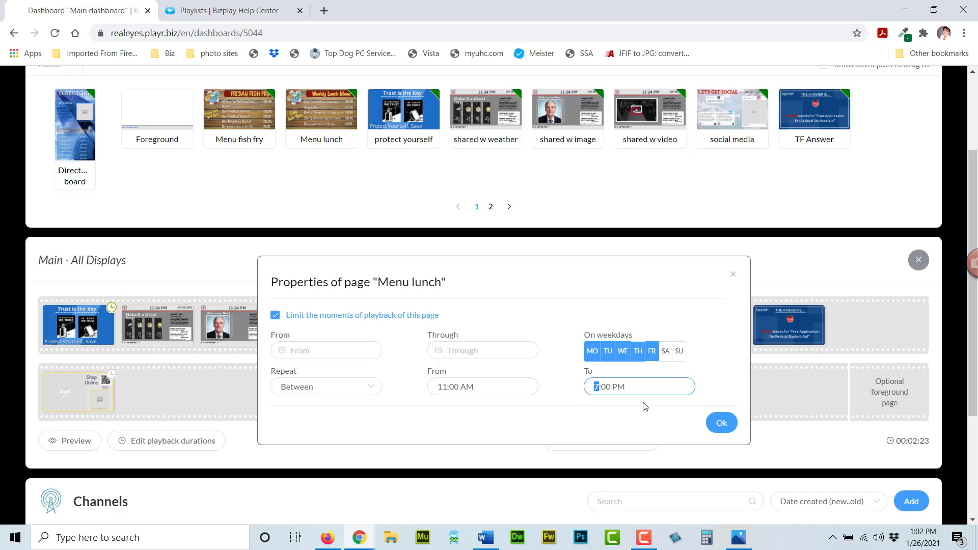
type("3")
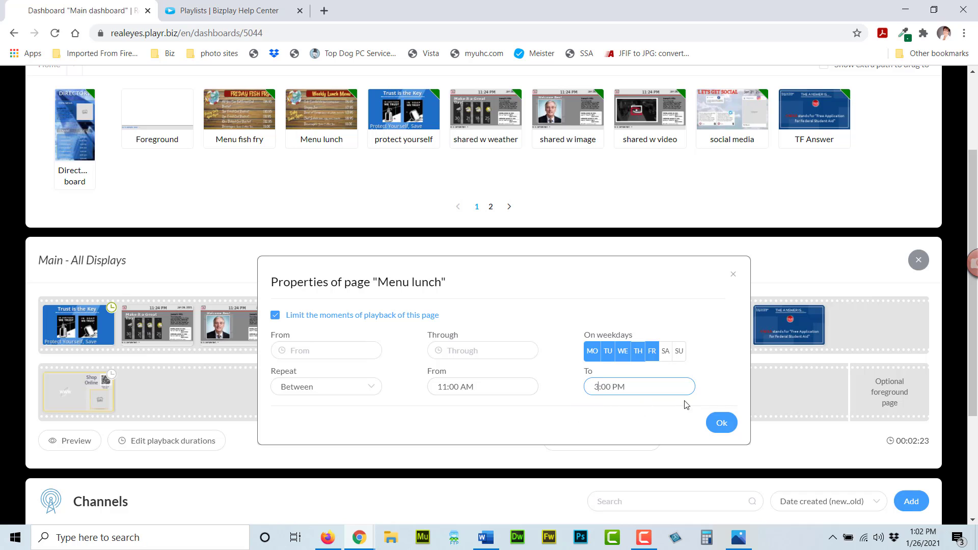
left_click(719, 424)
left_click(719, 423)
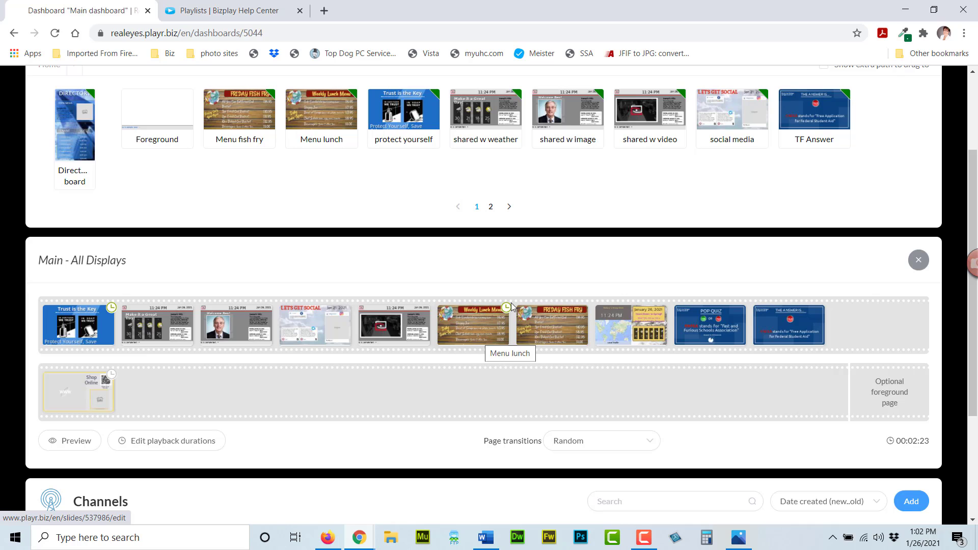
- Limit the playback moments of the "Menu fish fry" page in the playlist to Monday through Friday
left_click(542, 325)
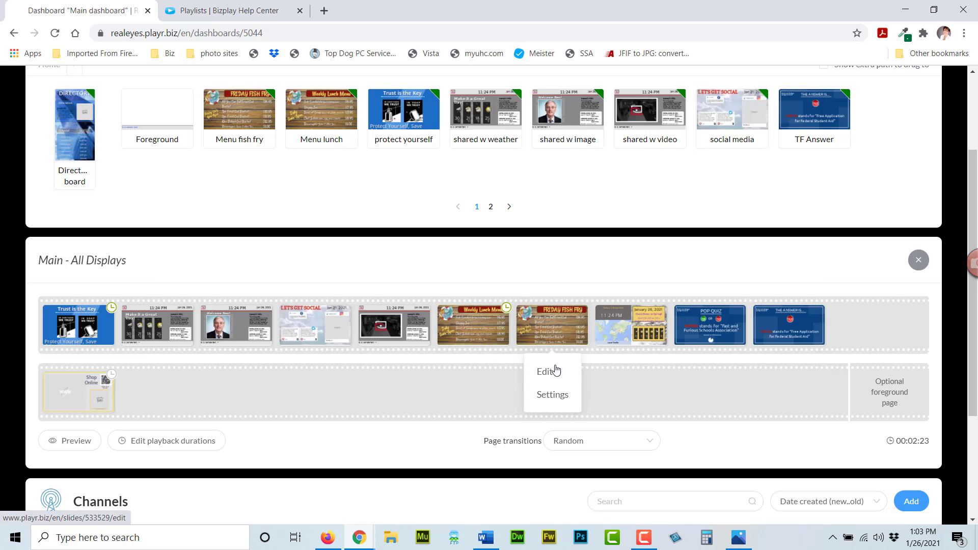
left_click(555, 395)
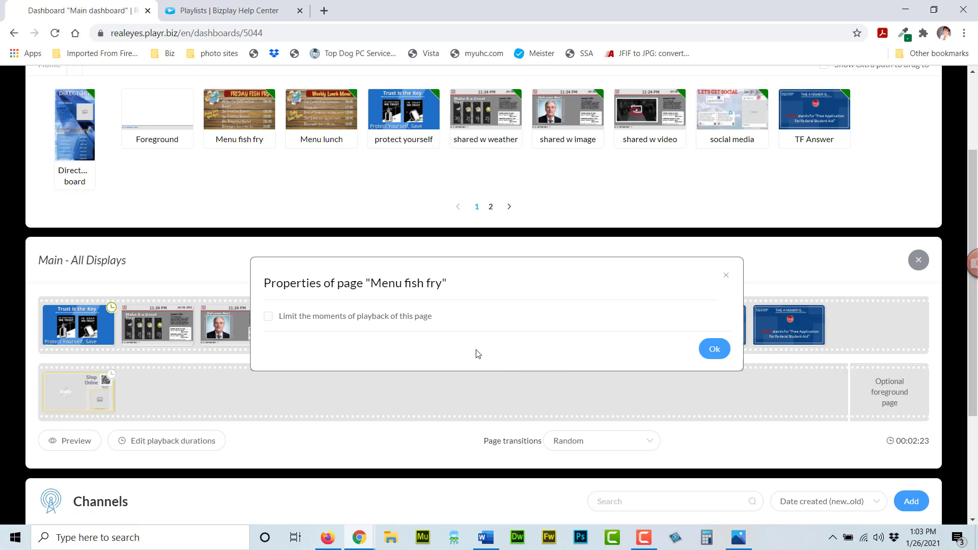
left_click(267, 316)
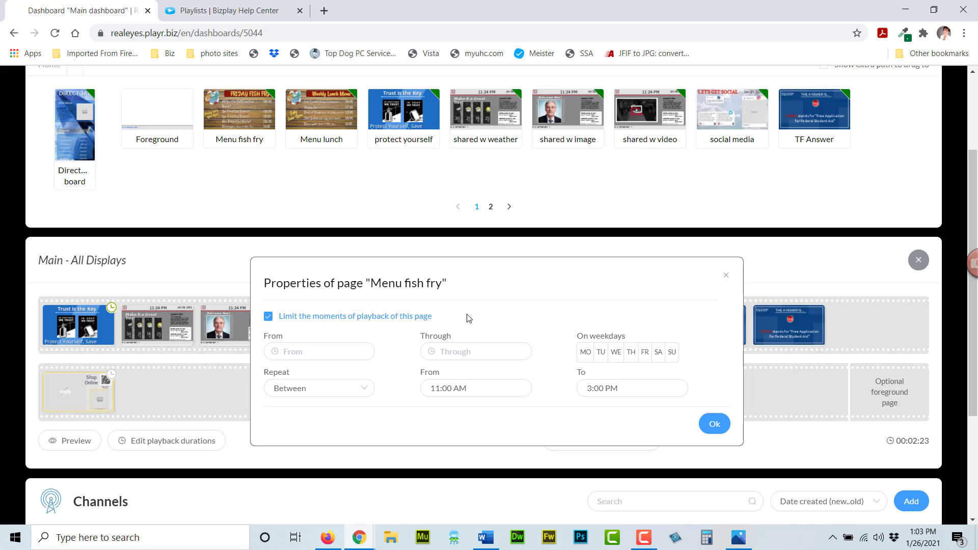
left_click(585, 353)
left_click(606, 352)
left_click(621, 352)
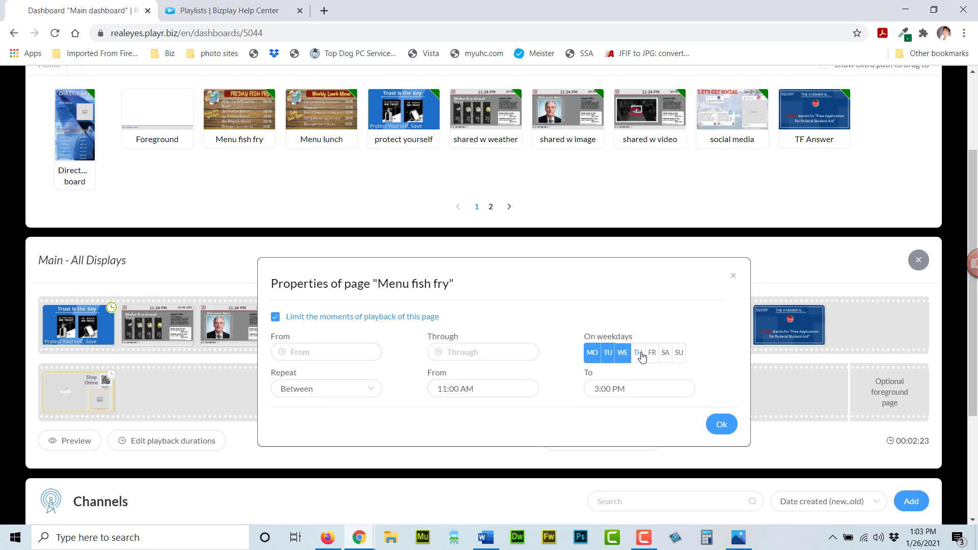
left_click(637, 353)
left_click(654, 352)
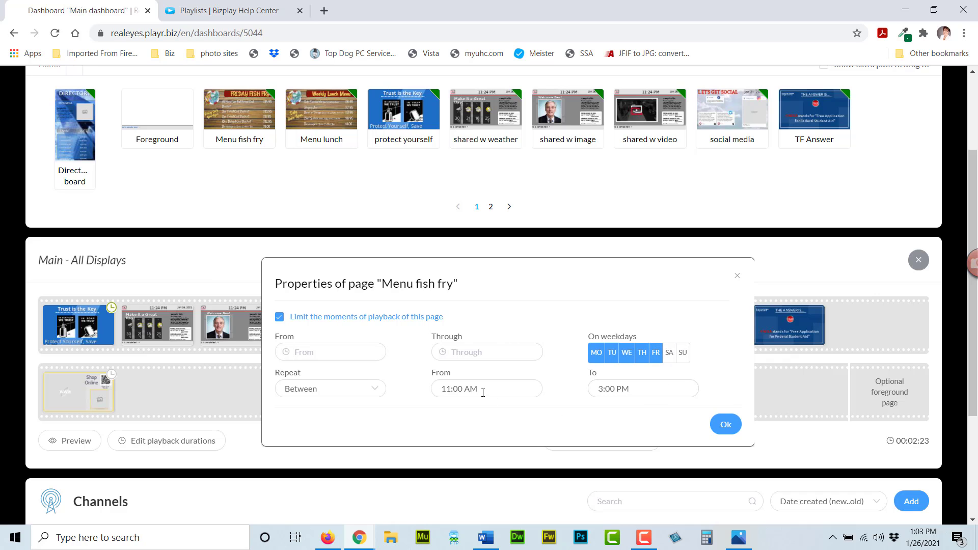
- Set the "Menu fish fry" playback hours from 3:00 PM to 7:00 PM and confirm its properties
left_click(446, 390)
double_click(448, 389)
type("3")
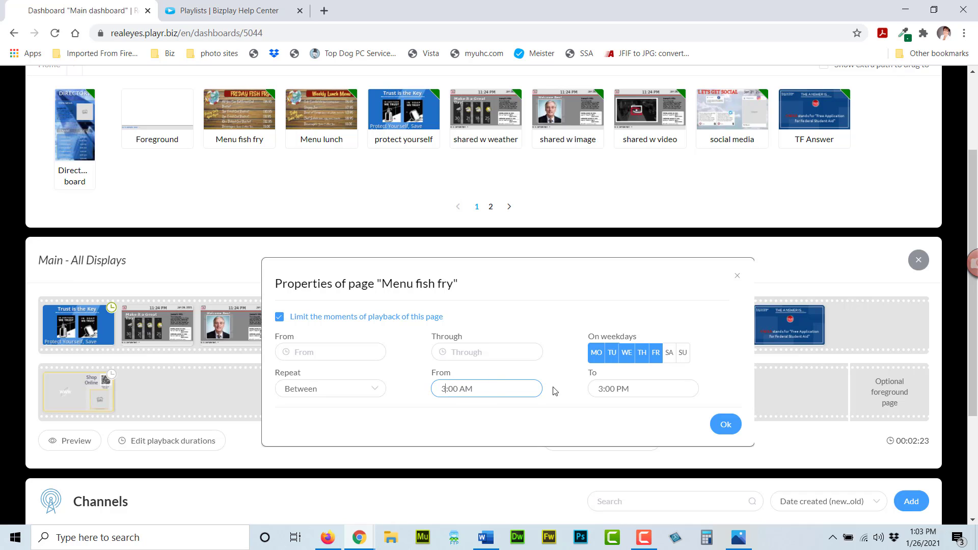
double_click(462, 389)
type("PM")
double_click(599, 389)
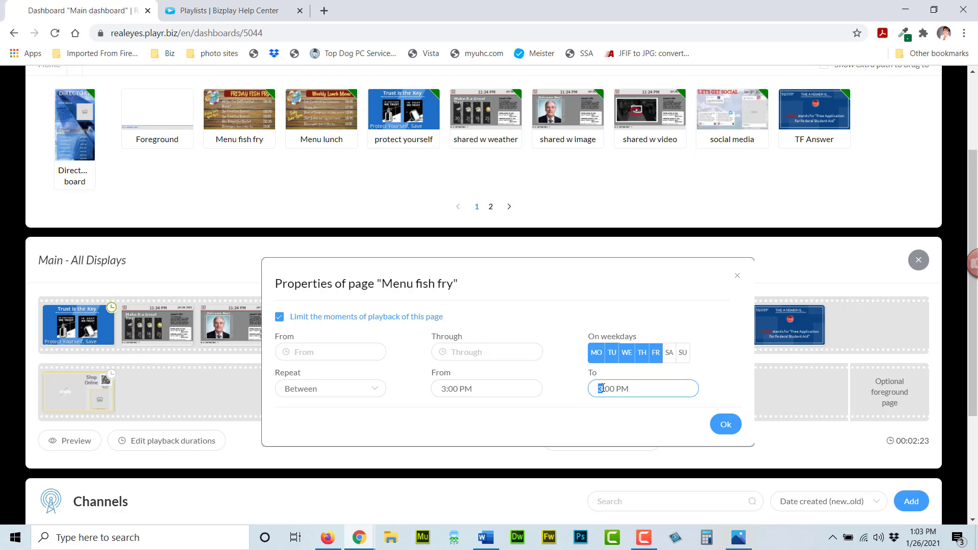
type("7")
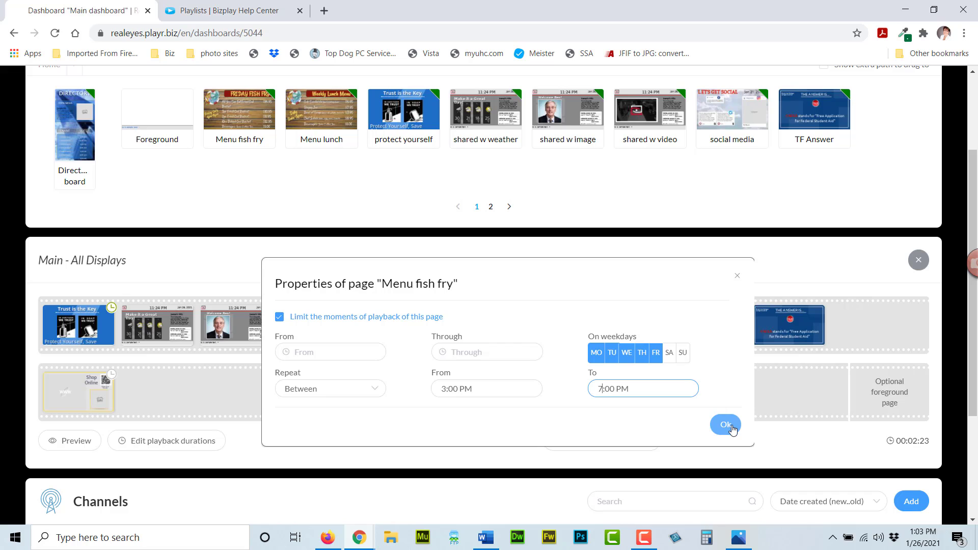
left_click(725, 425)
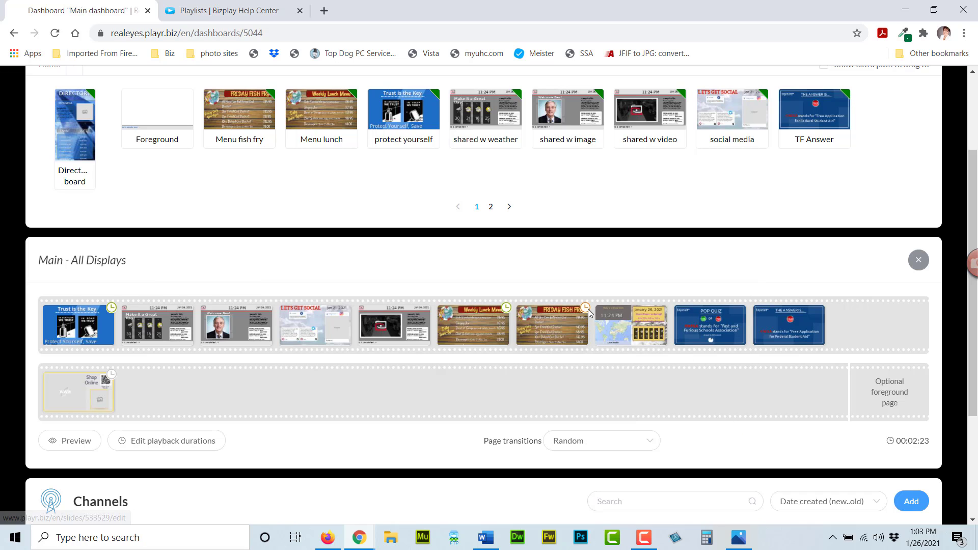
mouse_move(583, 313)
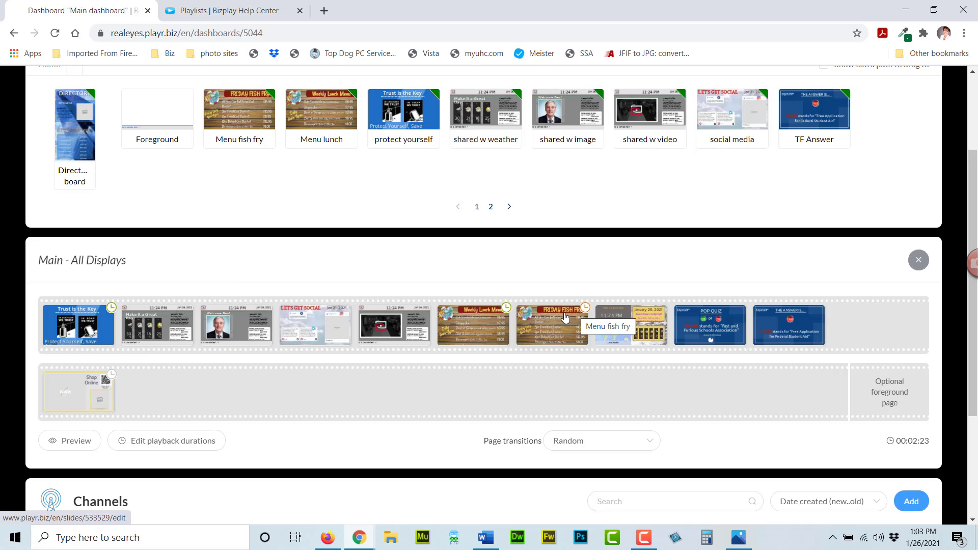
- Limit the playback moments of the "social media" page in the playlist, starting from 2/1/2021 12:00AM
left_click(329, 317)
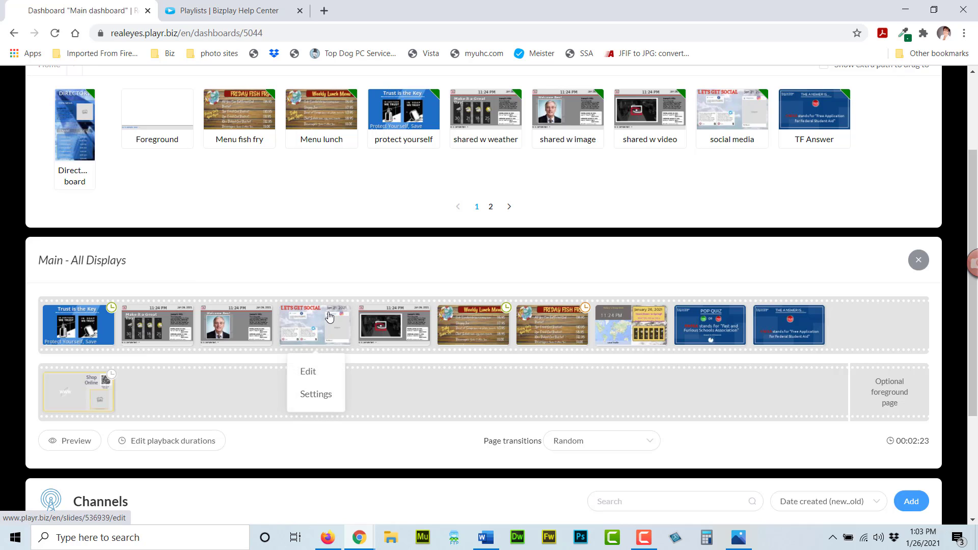
left_click(312, 395)
left_click(269, 316)
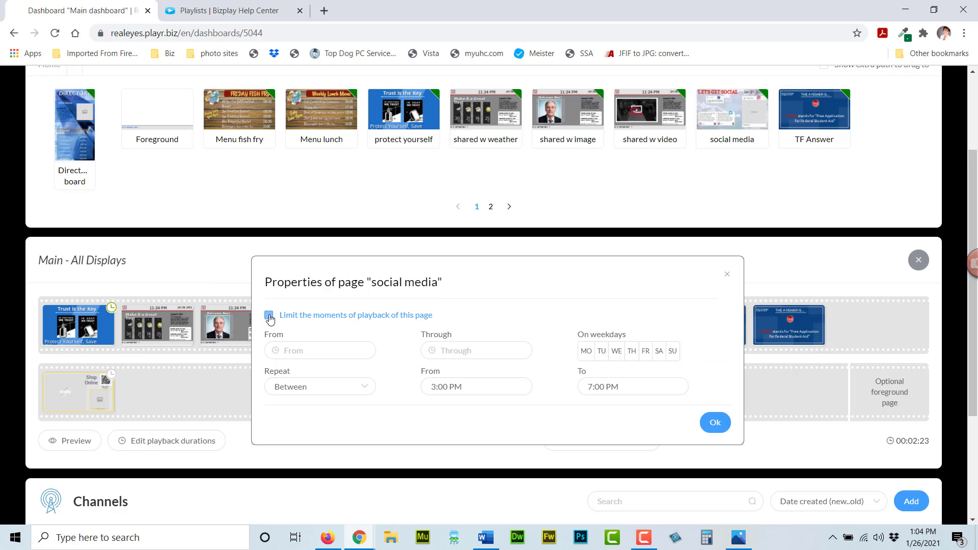
left_click(328, 350)
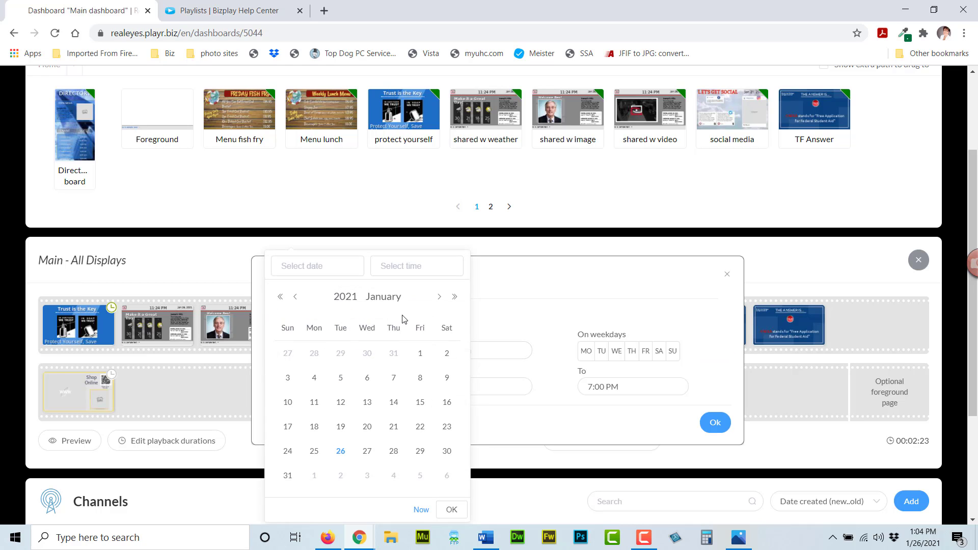
left_click(316, 476)
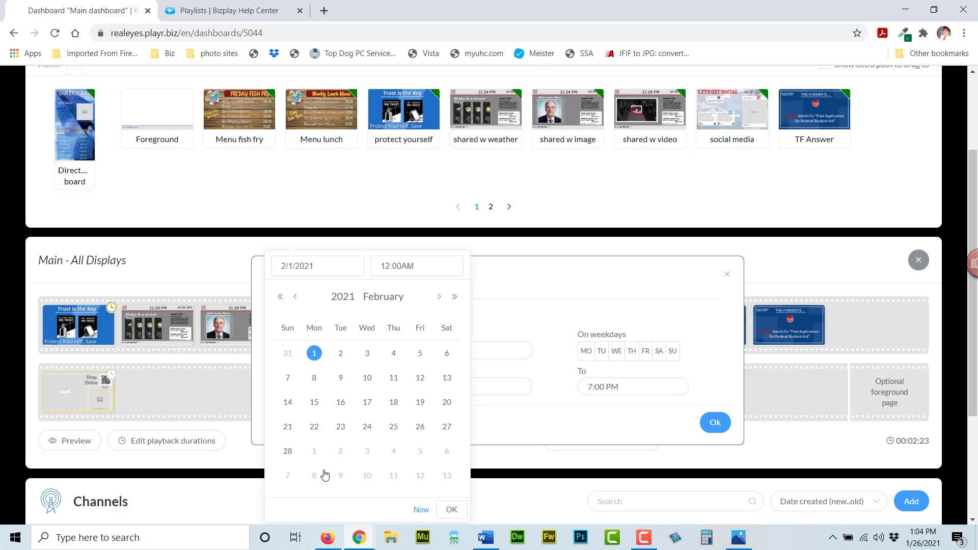
left_click(451, 509)
- Set the "social media" page's playback to run through 2/28/2021 11:59PM
left_click(496, 352)
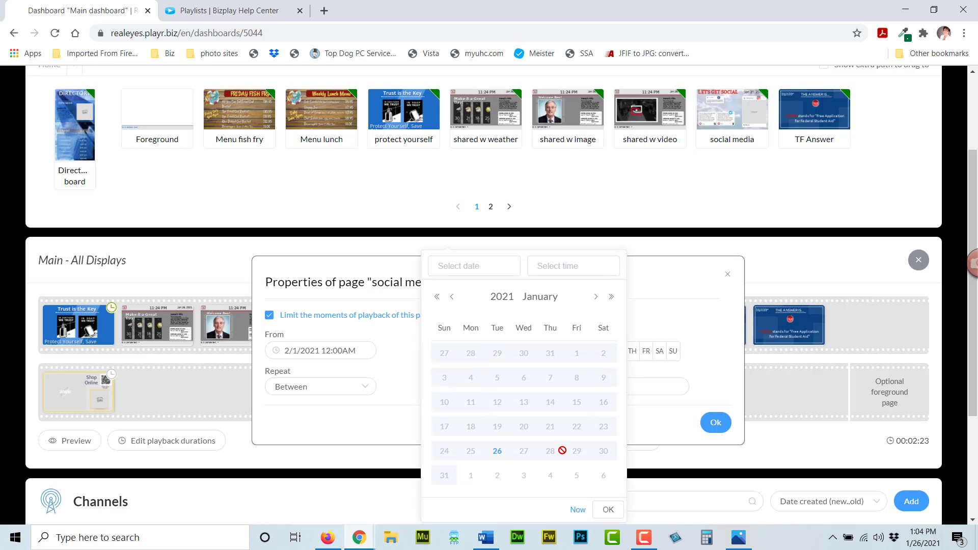
left_click(595, 297)
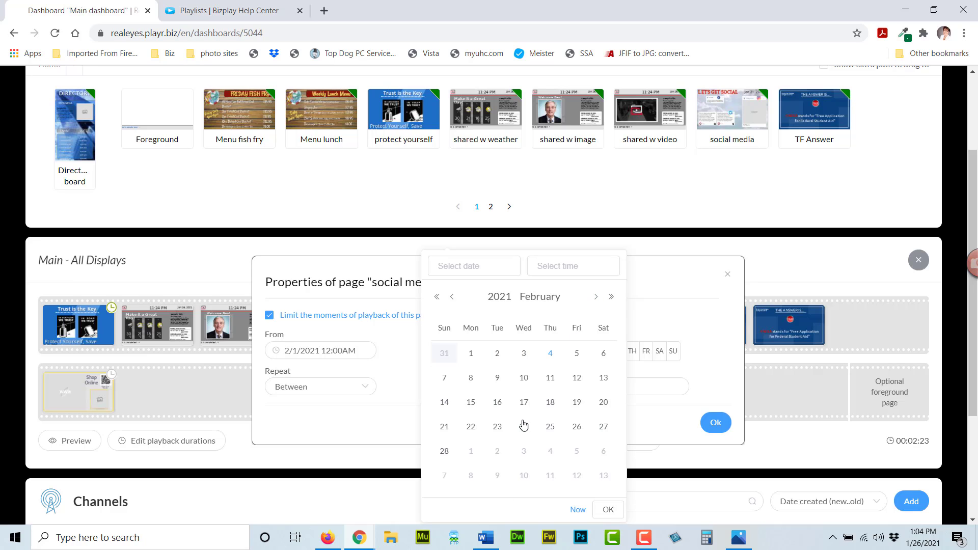
left_click(444, 451)
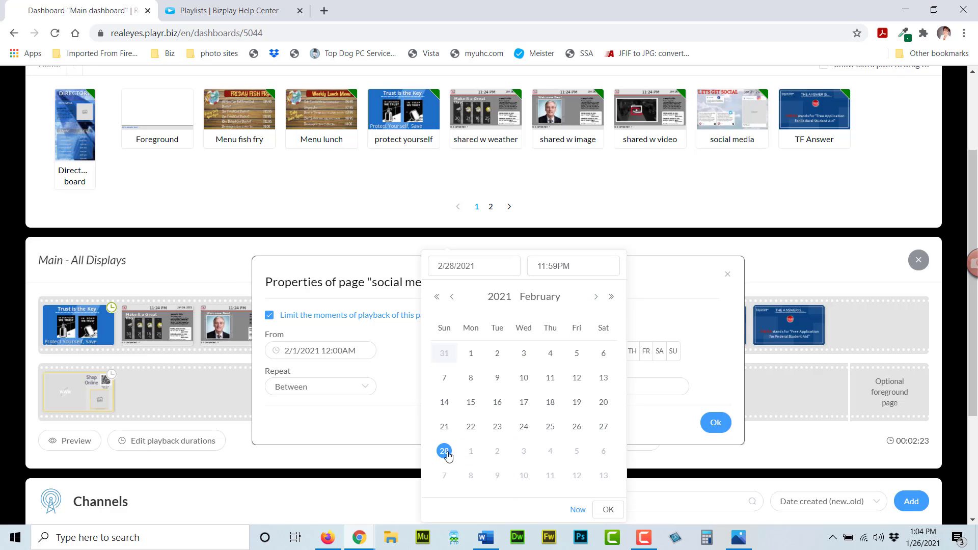
left_click(618, 510)
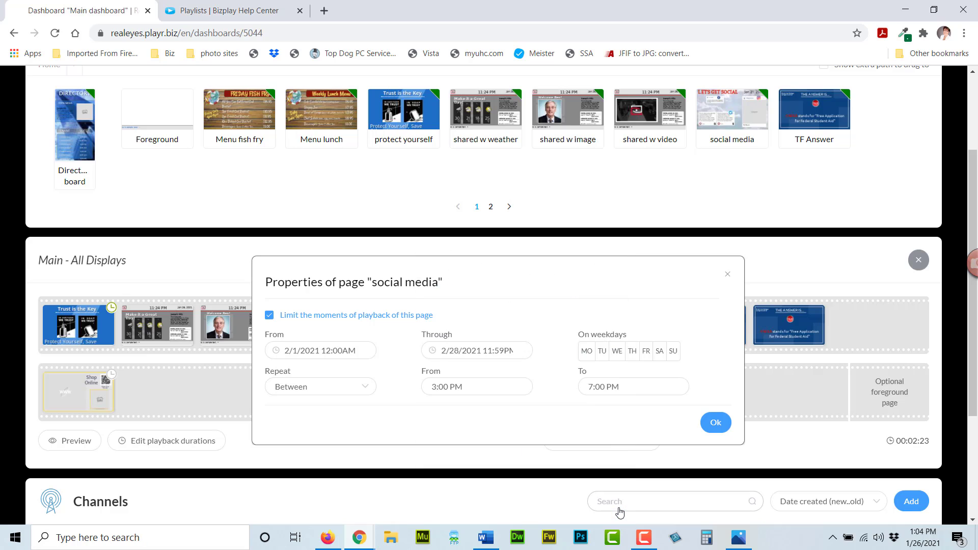
- Select Monday, Wednesday and Friday as the playback weekdays for the "social media" page
left_click(586, 353)
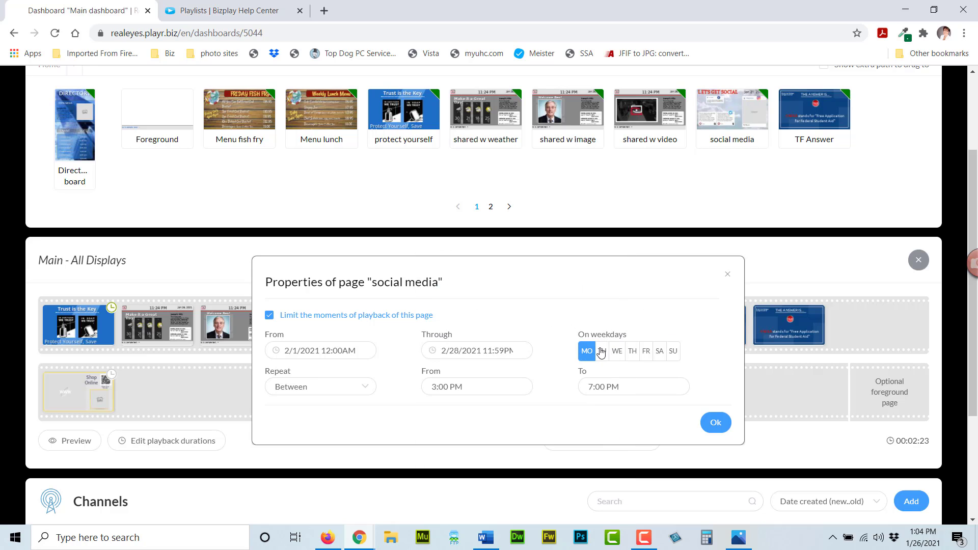
left_click(618, 352)
left_click(647, 352)
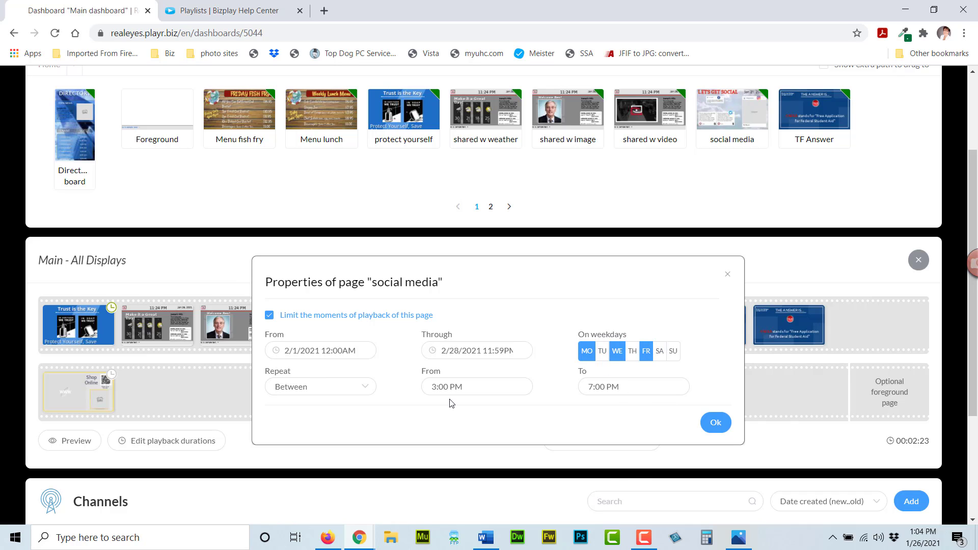
- Set the daily playback start of the "social media" page to 8:00 AM and confirm its properties
left_click_drag(437, 386, 432, 385)
type("8")
double_click(455, 387)
type("A")
double_click(591, 387)
left_click(623, 420)
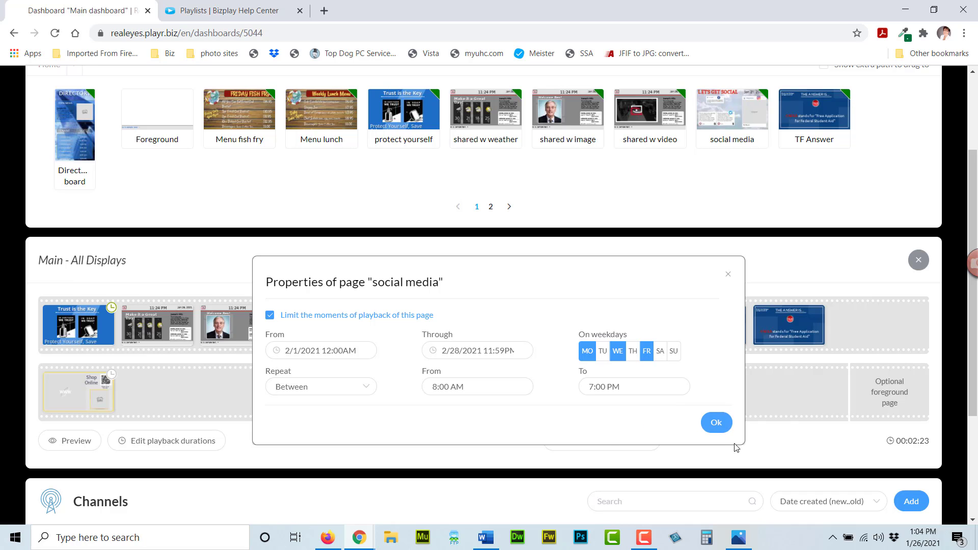
left_click(716, 423)
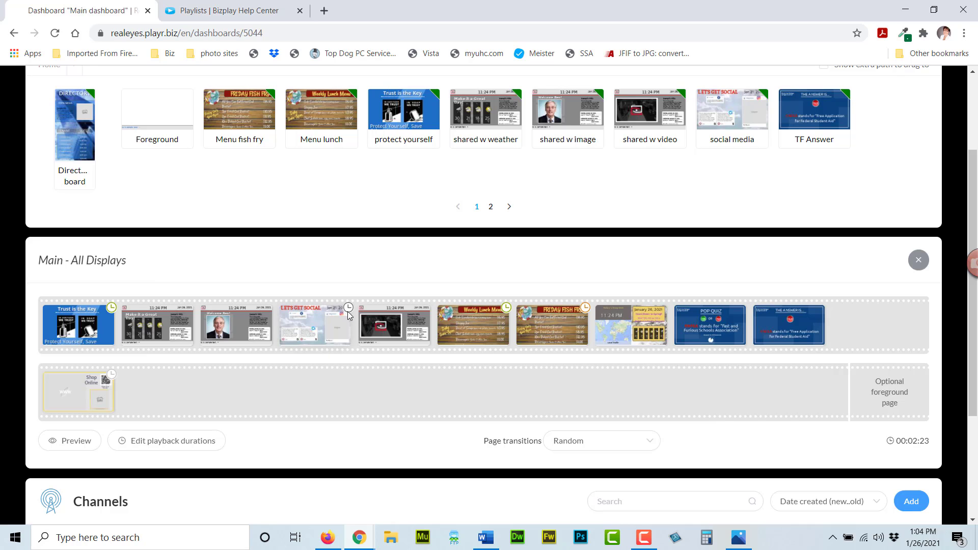
- Review the playback limits of the "Website, Youtube, QR" page and close its properties
mouse_move(349, 312)
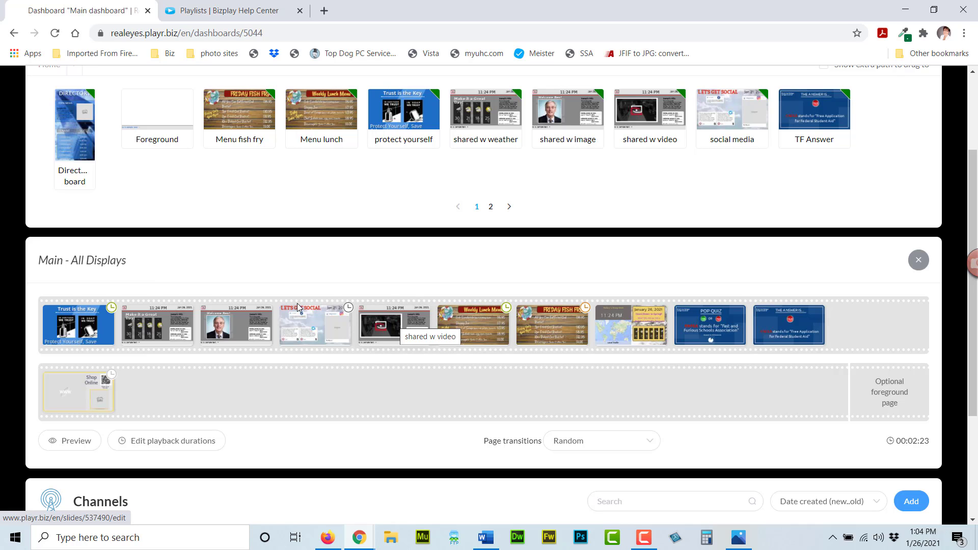
left_click(91, 393)
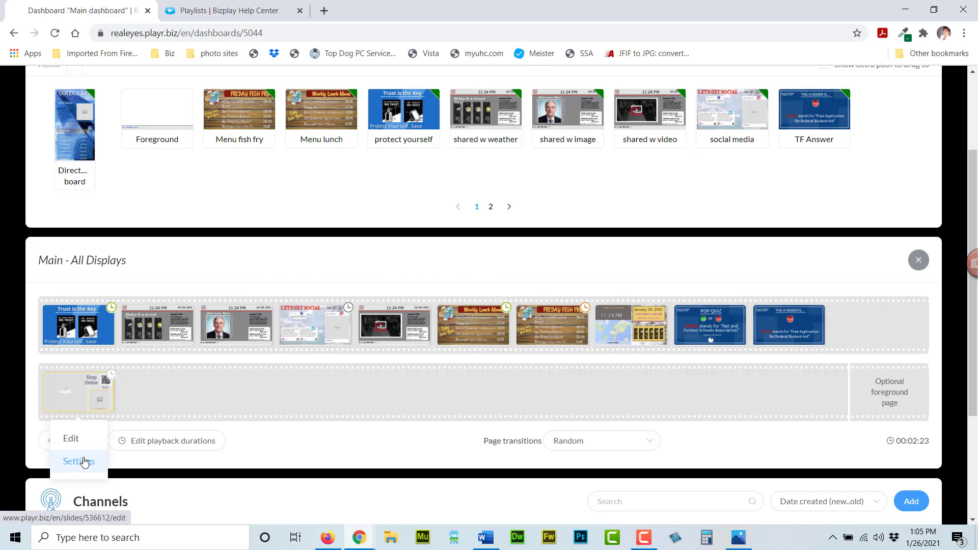
left_click(83, 461)
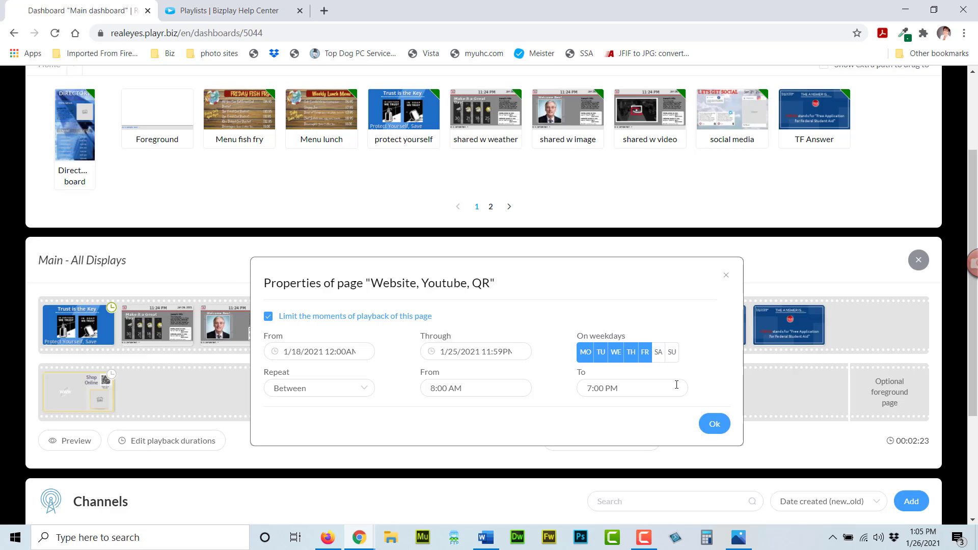
left_click(715, 432)
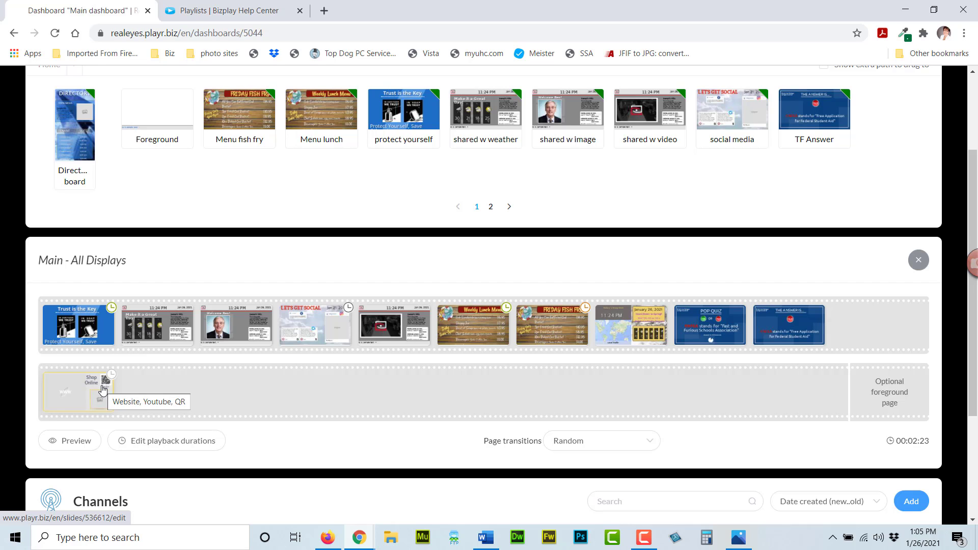
- Reorder the playlist so "Website, Youtube, QR", "social media", "Menu fish fry" and "Menu lunch" follow the first page in that order
left_click_drag(99, 389, 157, 326)
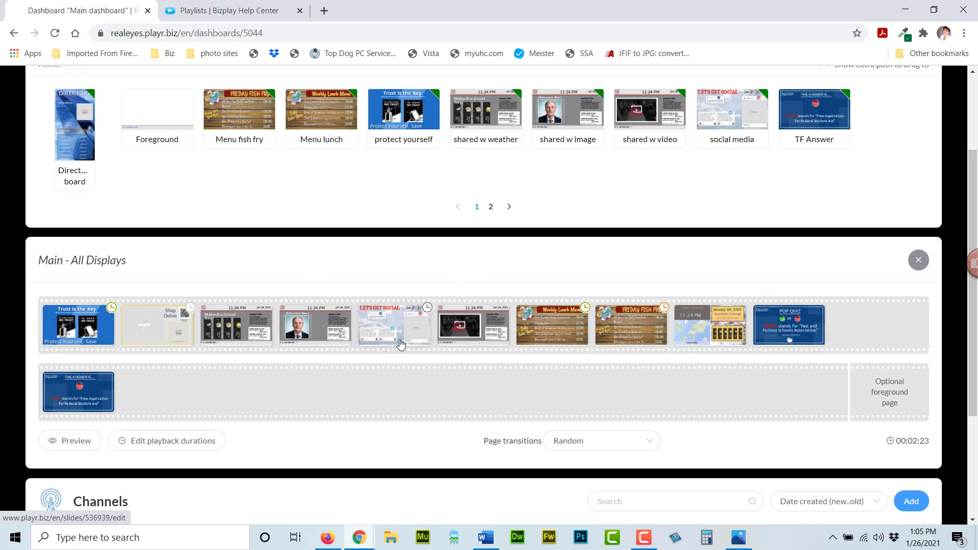
left_click_drag(401, 344, 236, 326)
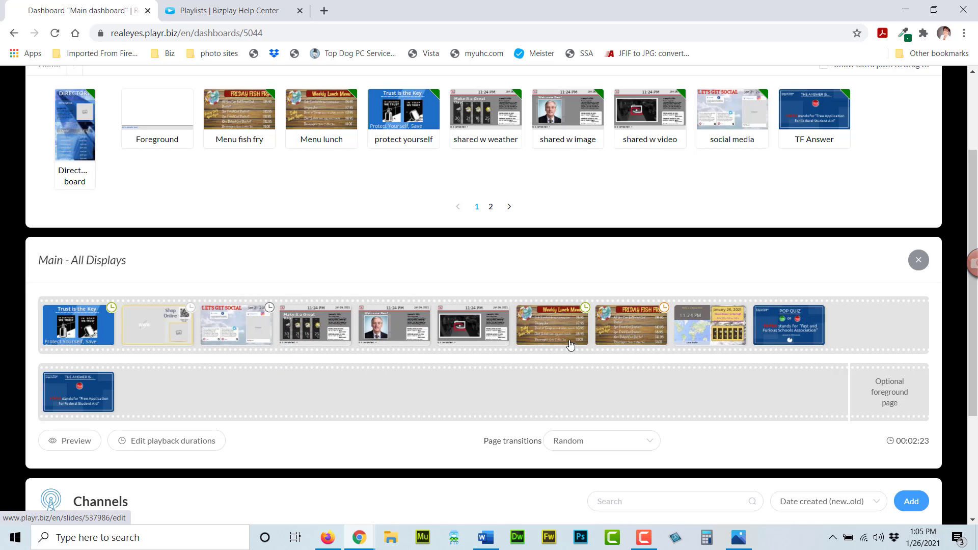
left_click_drag(570, 345, 316, 323)
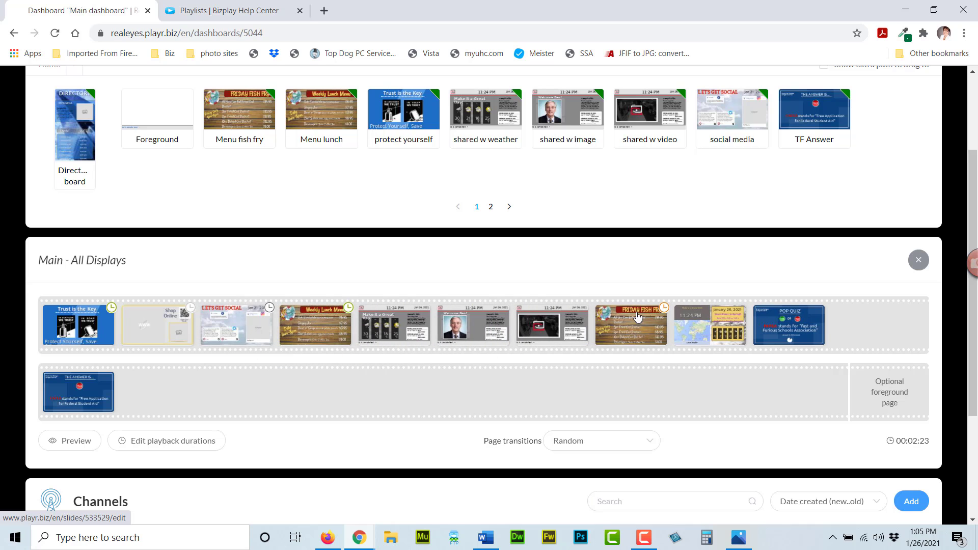
left_click_drag(638, 317, 333, 321)
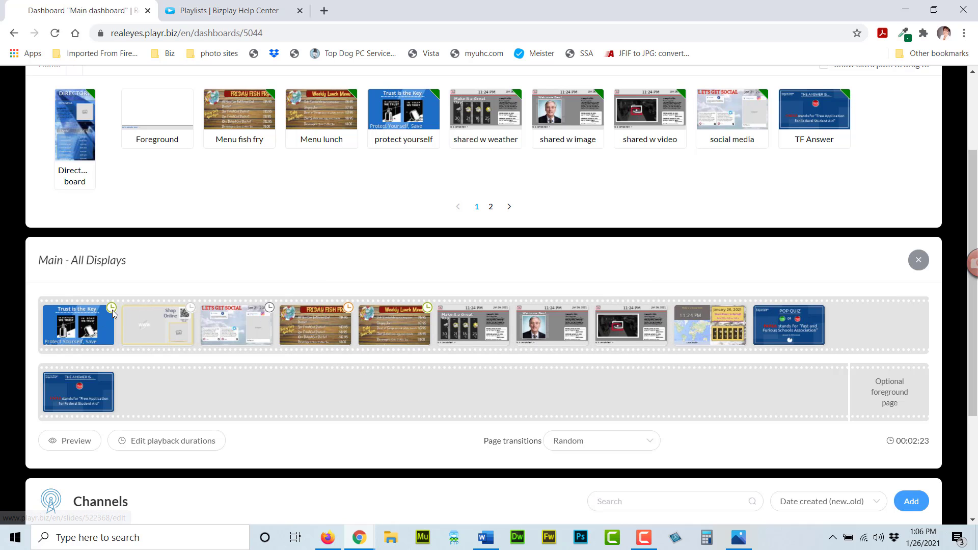
- Preview the Main - All Displays playlist in full screen and close the preview window
mouse_move(113, 313)
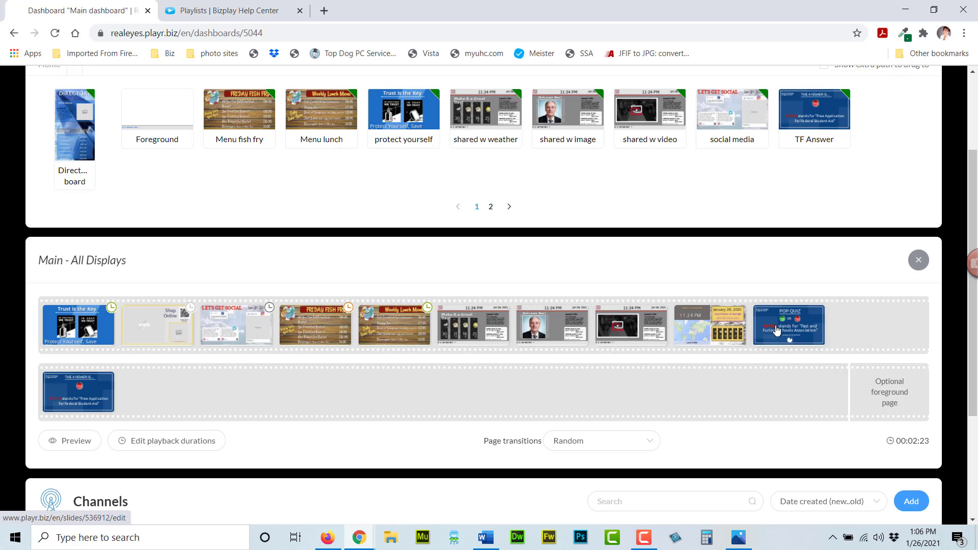
left_click(77, 441)
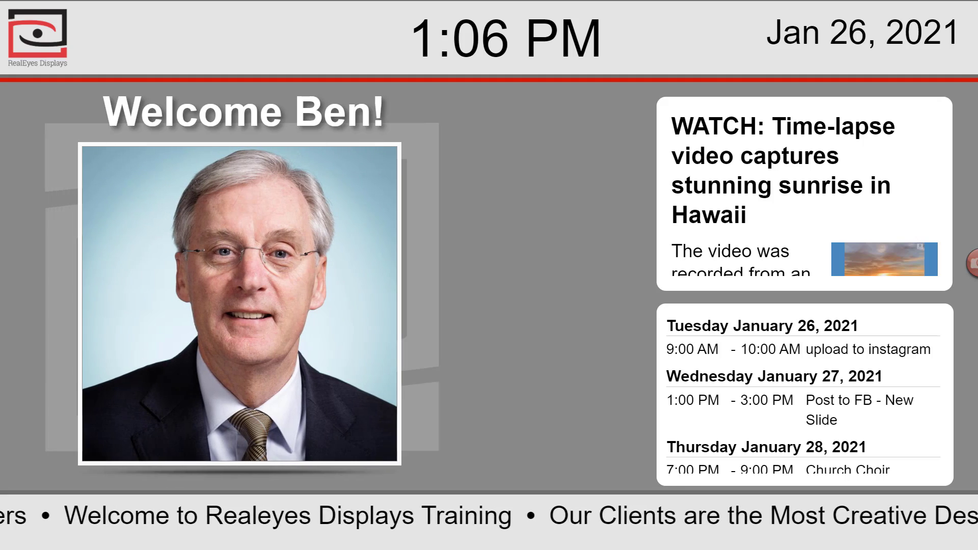
key("F11")
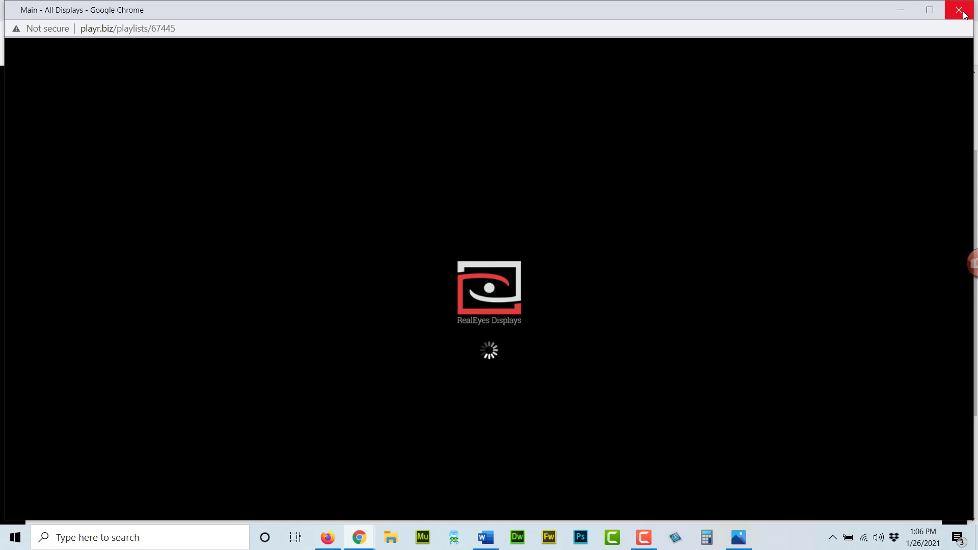
left_click(963, 11)
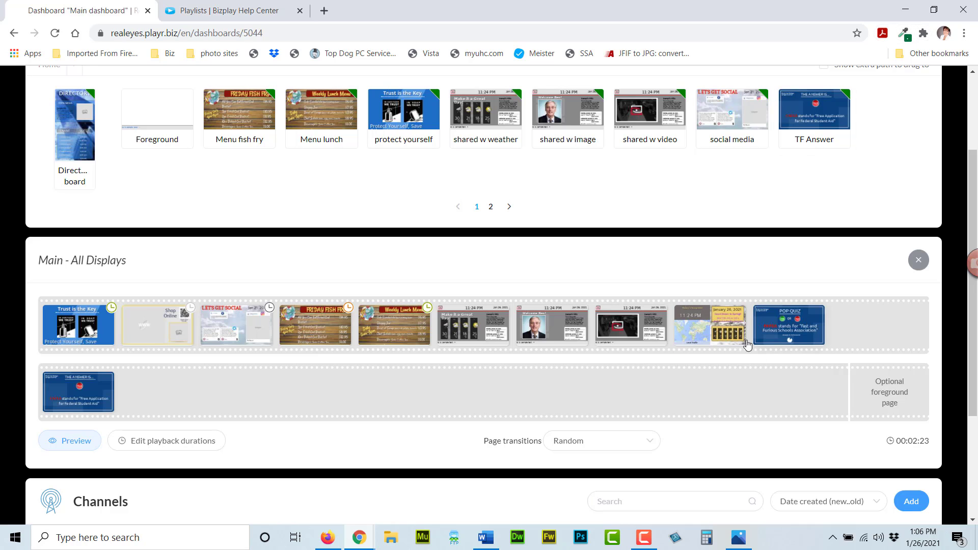
key("F10")
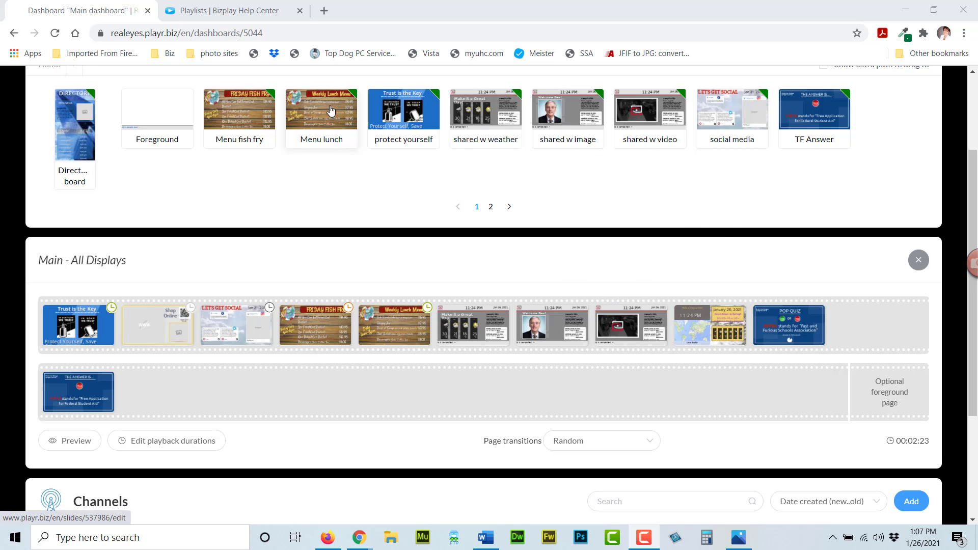
- Add a second copy of the "Menu lunch" page to the playlist directly after the existing one
left_click_drag(331, 110, 479, 318)
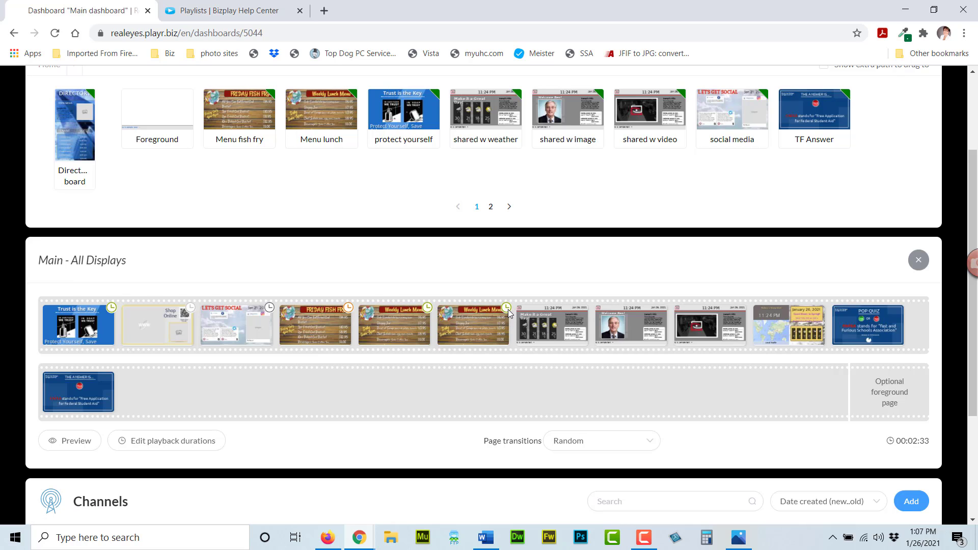
mouse_move(509, 309)
- Set the playback start date of the second "Menu lunch" page to 2/1/2021 12:00AM
mouse_move(484, 322)
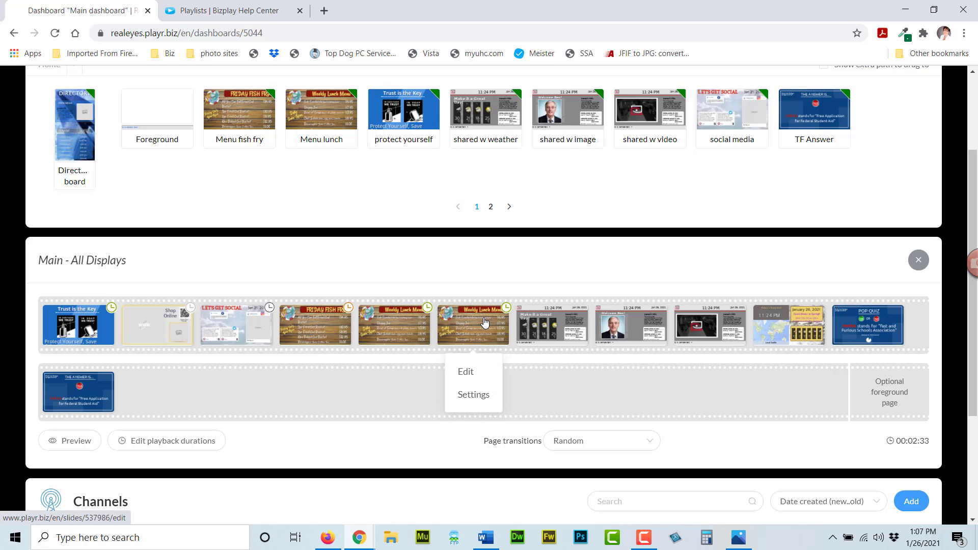
left_click(483, 400)
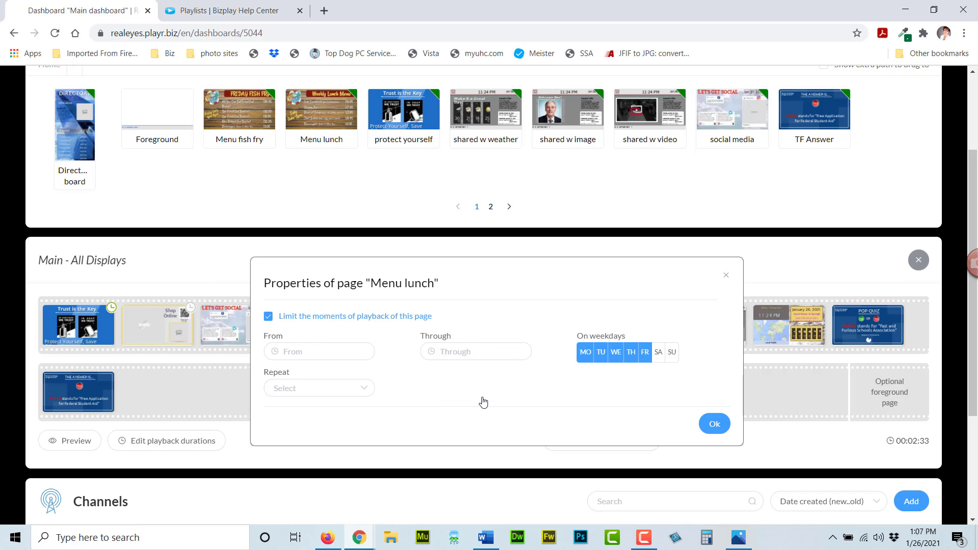
left_click(305, 352)
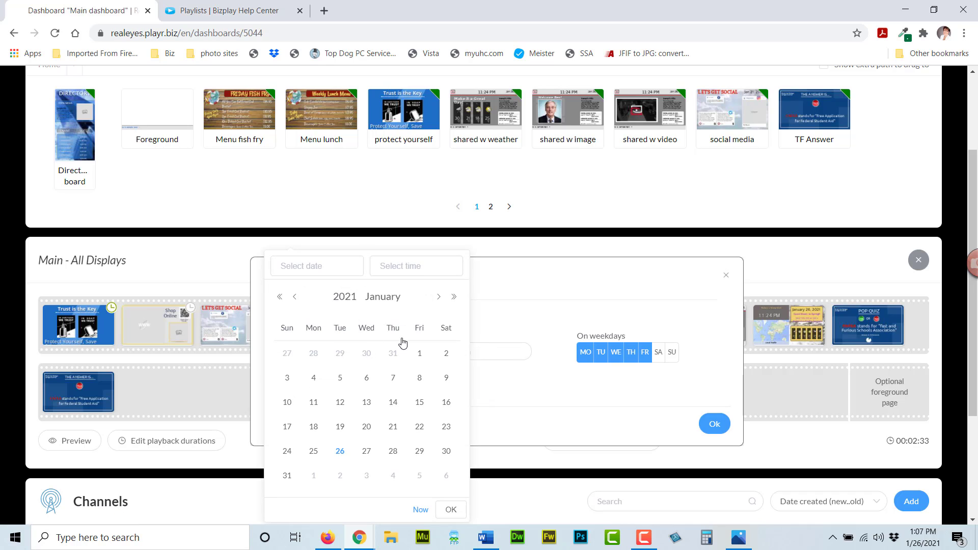
left_click(440, 298)
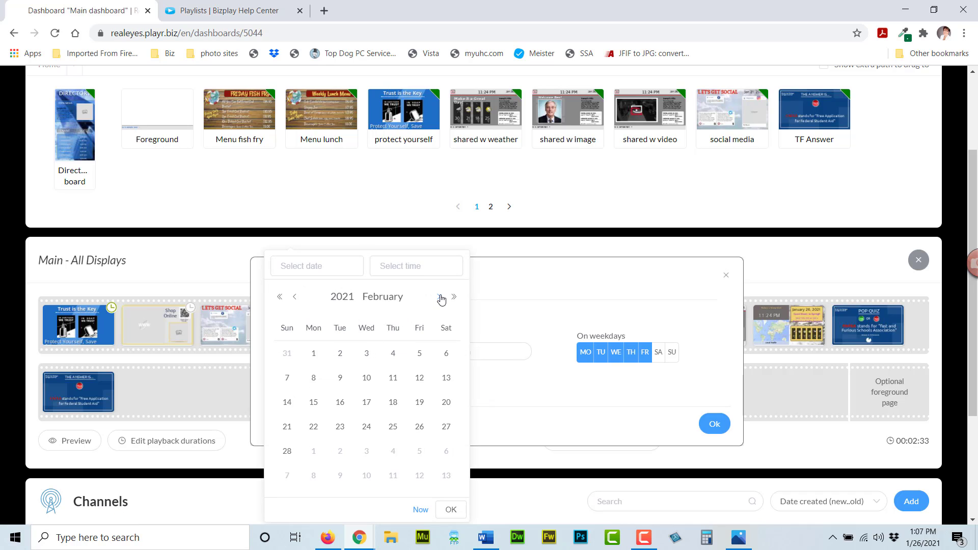
left_click(314, 355)
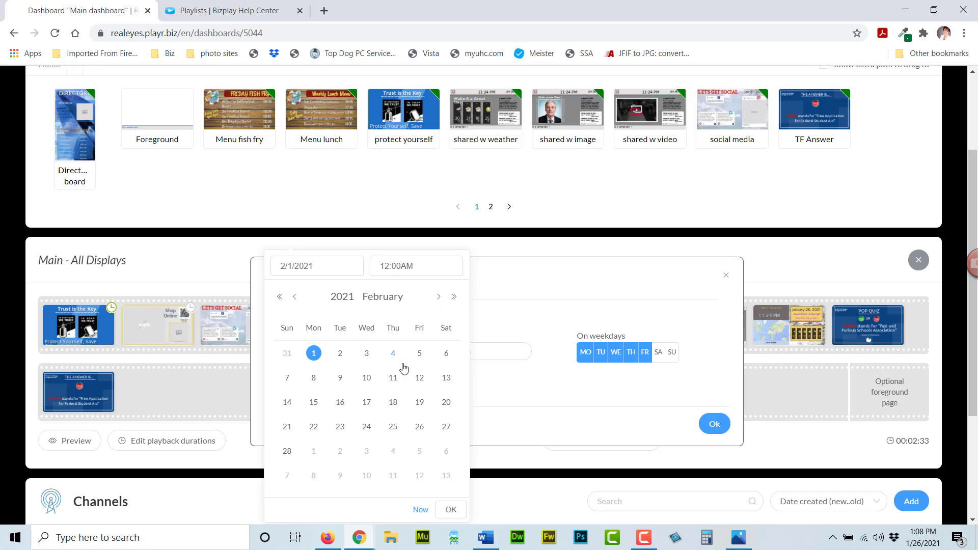
left_click(451, 509)
- Set the second "Menu lunch" page to play through 2/28/2021 11:59PM and confirm its properties
left_click(449, 350)
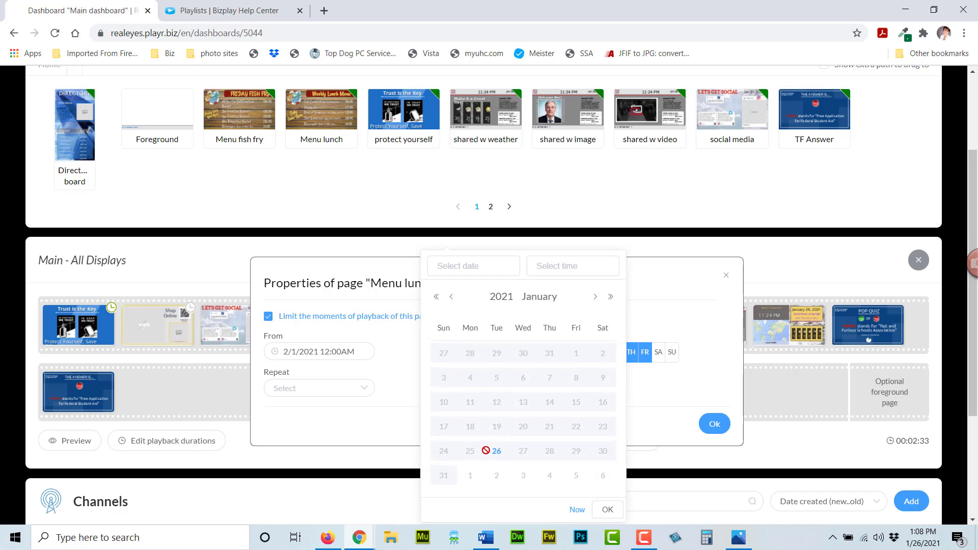
left_click(594, 297)
left_click(445, 451)
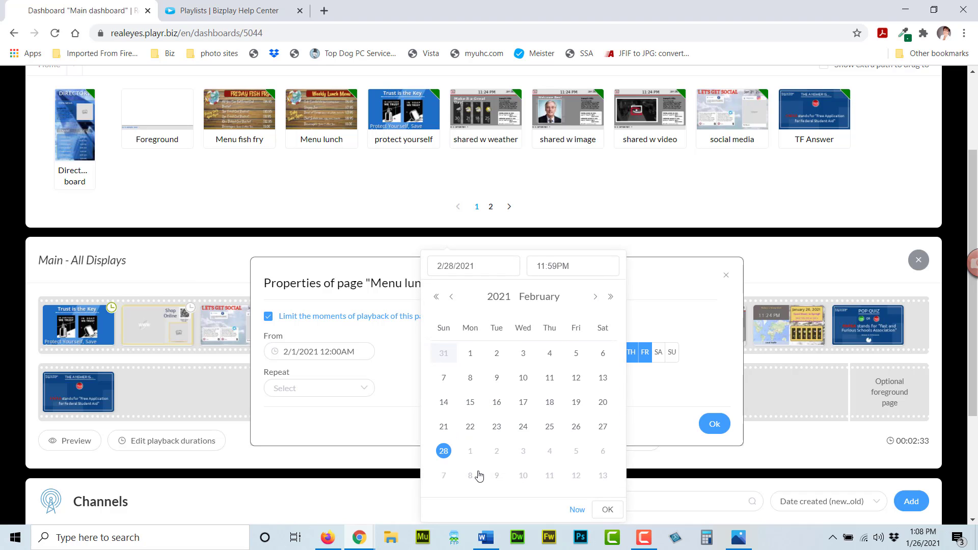
left_click(608, 509)
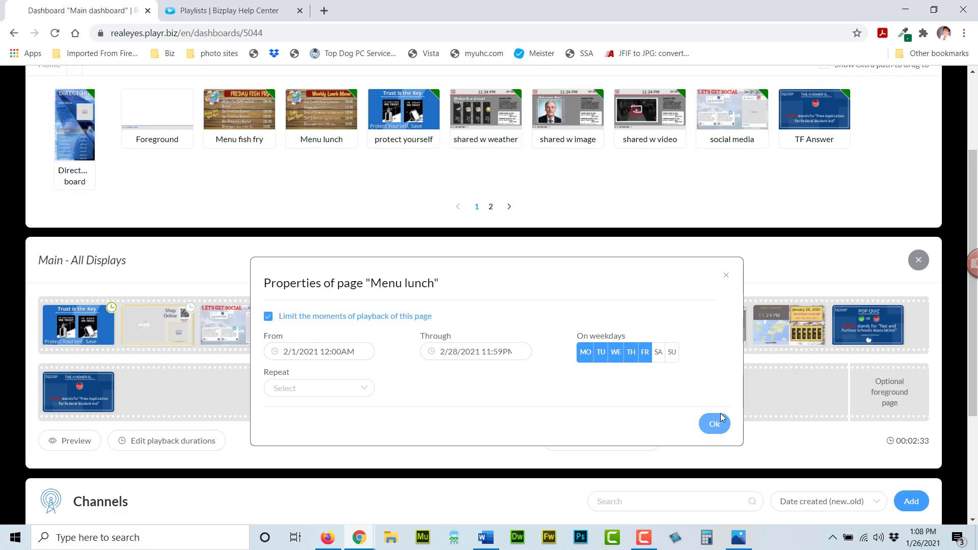
left_click(715, 429)
left_click(716, 428)
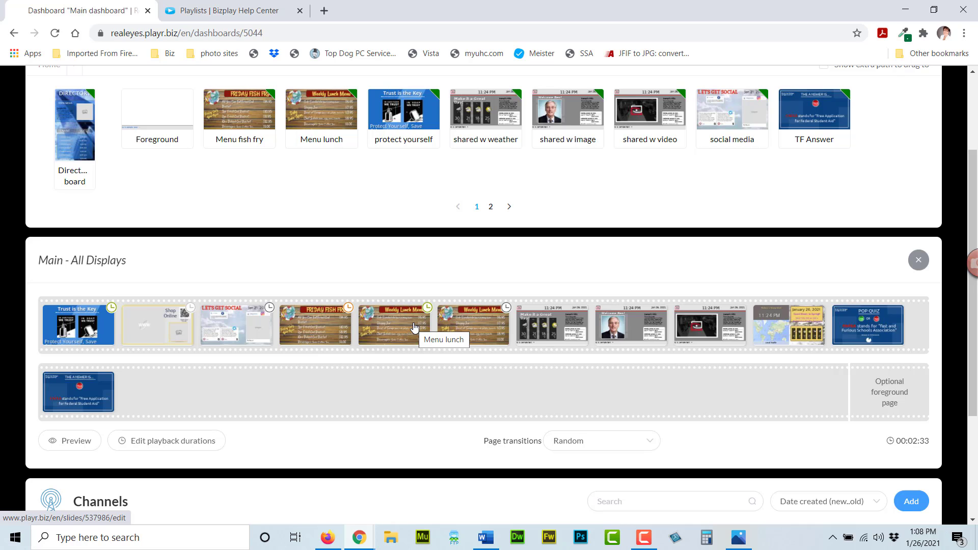
- Switch to the color coding.png image in Photos, compare its schedule status colors with the playlist's clock icons, and close the image
key("shift+F10")
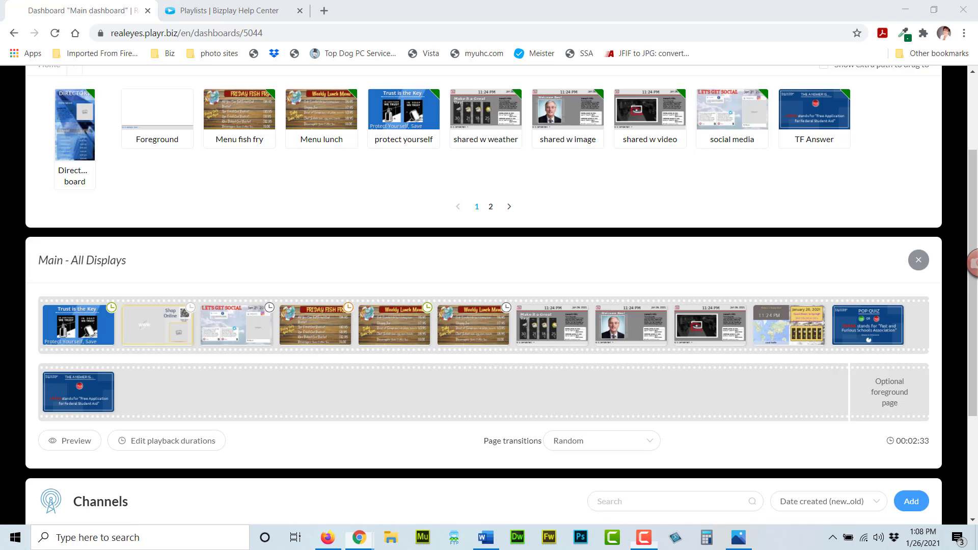
key("alt+Tab")
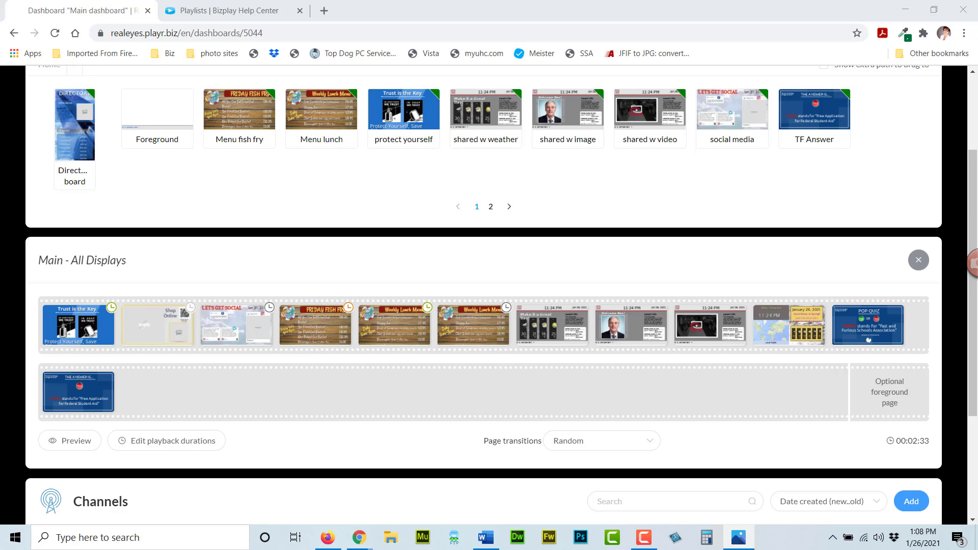
left_click_drag(691, 73, 697, 46)
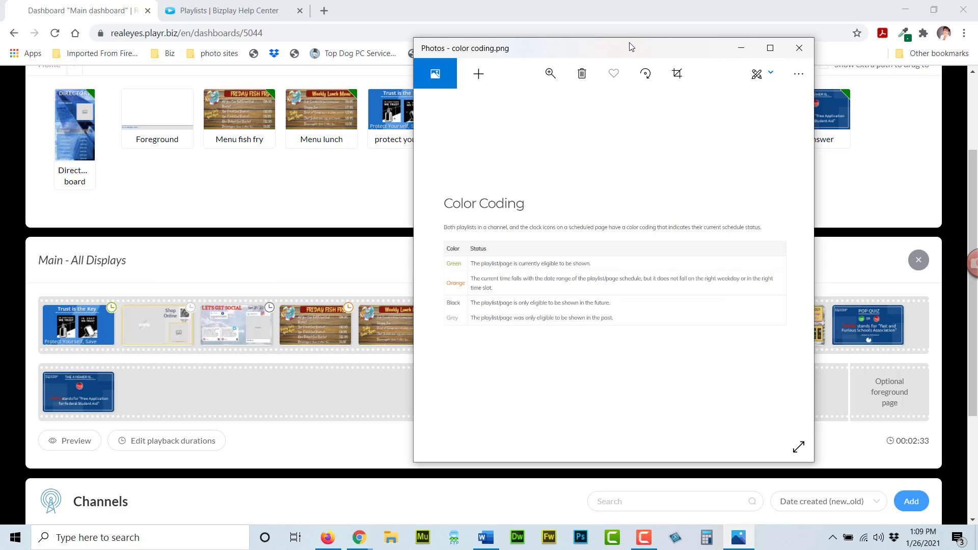
left_click_drag(631, 46, 736, 51)
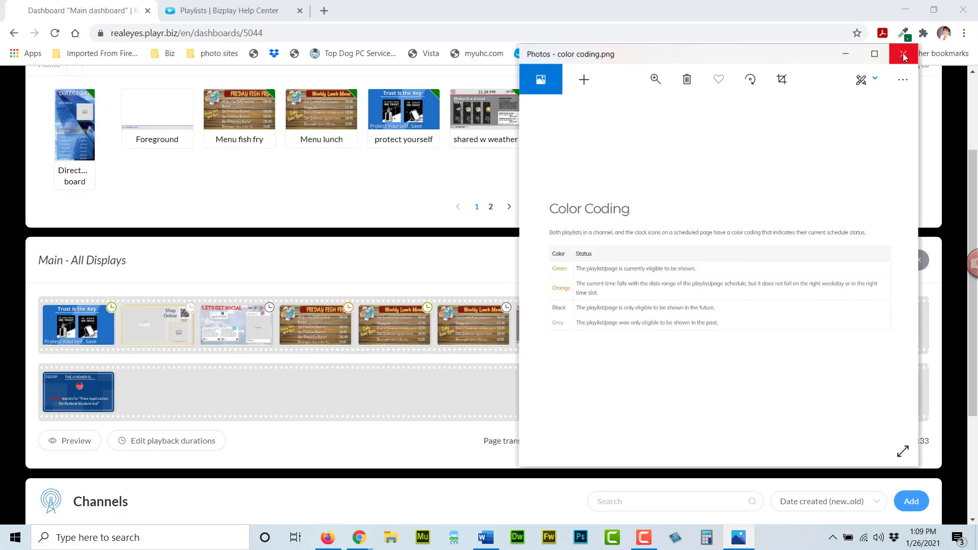
left_click(903, 54)
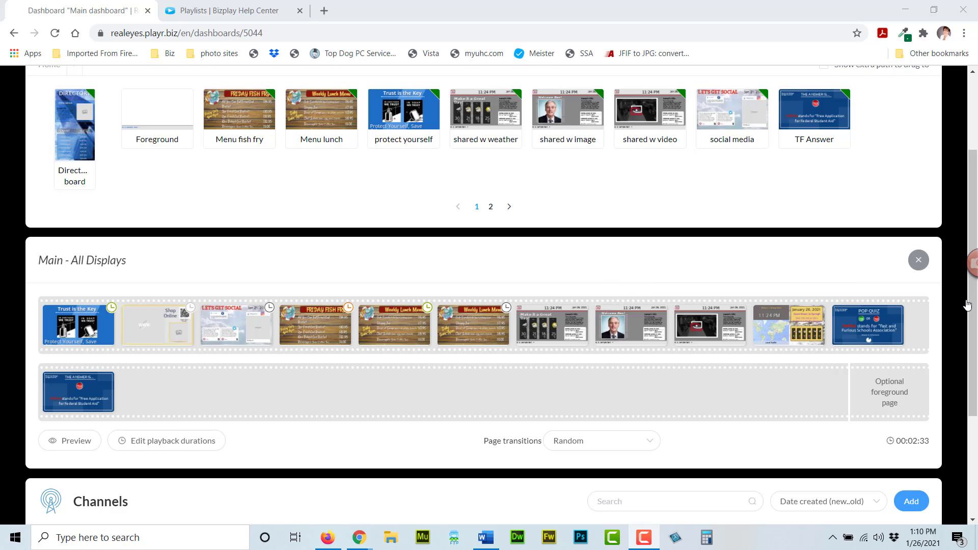
scroll(563, 290, "down", 3)
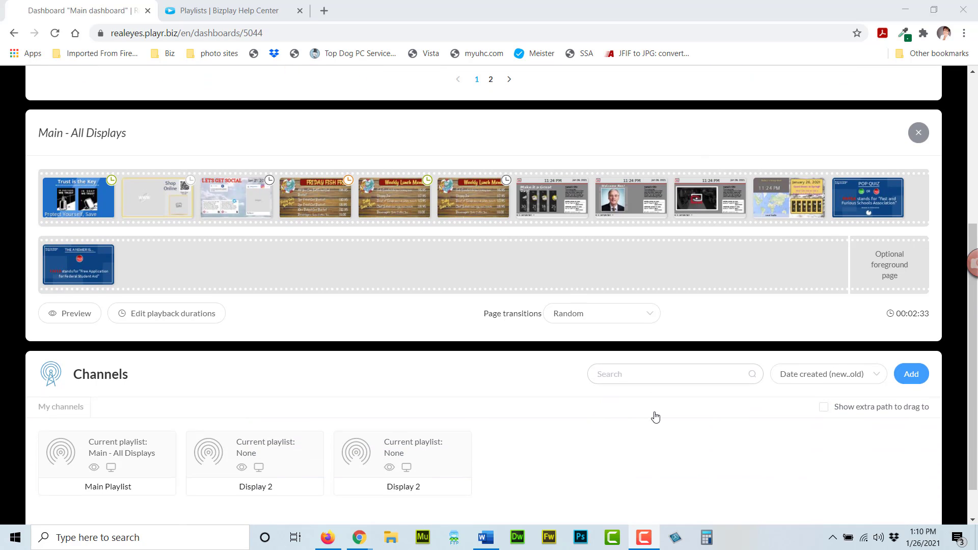
scroll(648, 408, "down", 1)
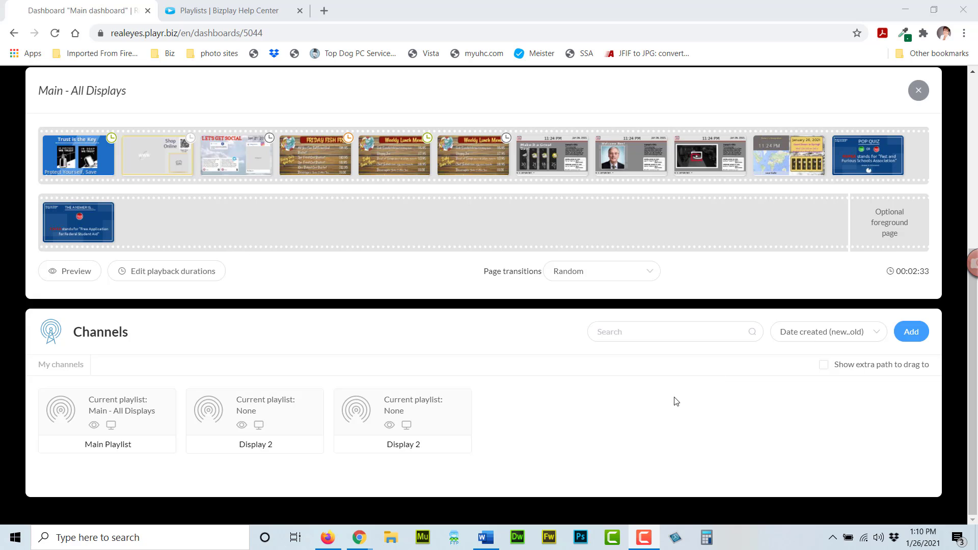
scroll(672, 412, "up", 1)
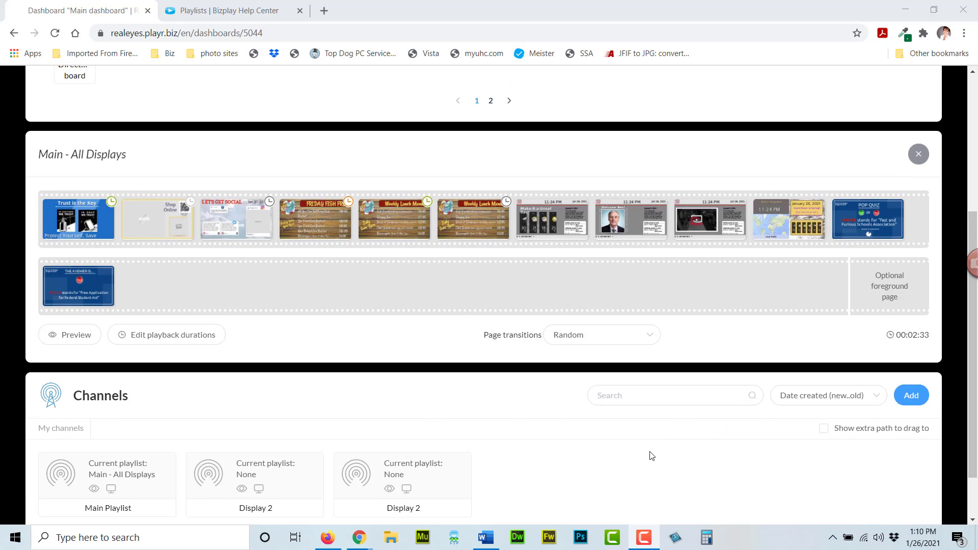